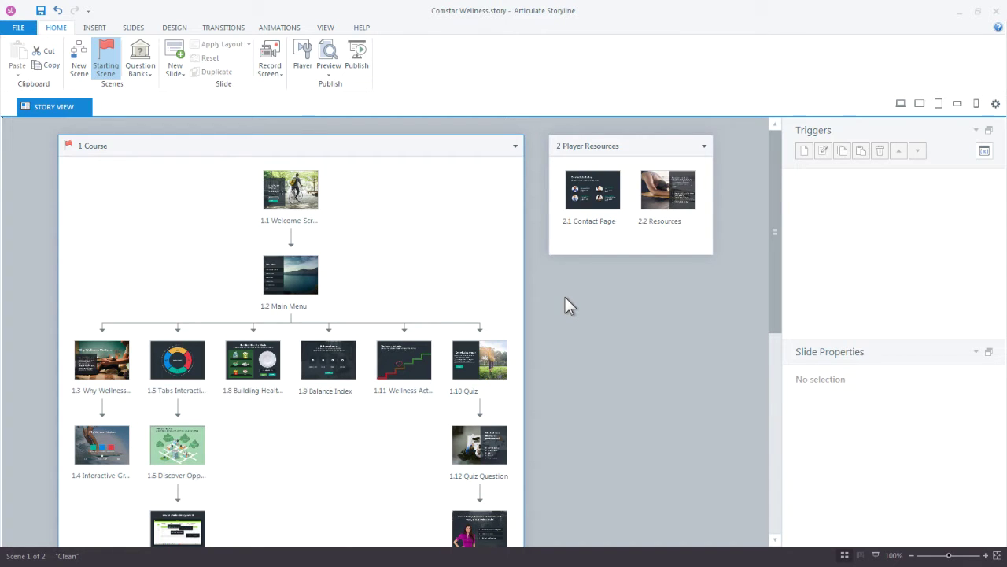
Preview the course, review the player's Glossary (Body Mass Index), Notes and Menu tabs, and close the preview.
click(329, 70)
click(347, 102)
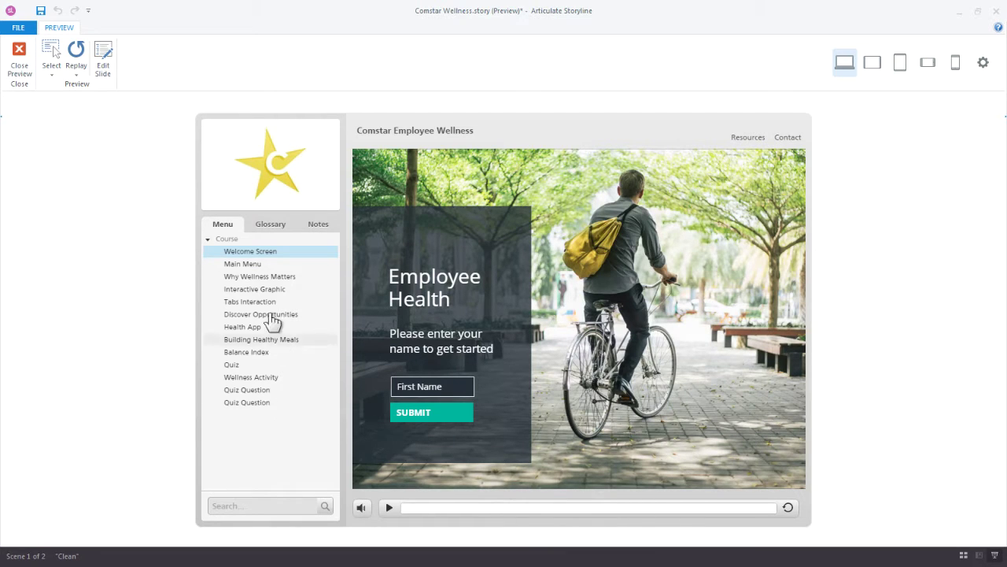
click(275, 229)
click(258, 266)
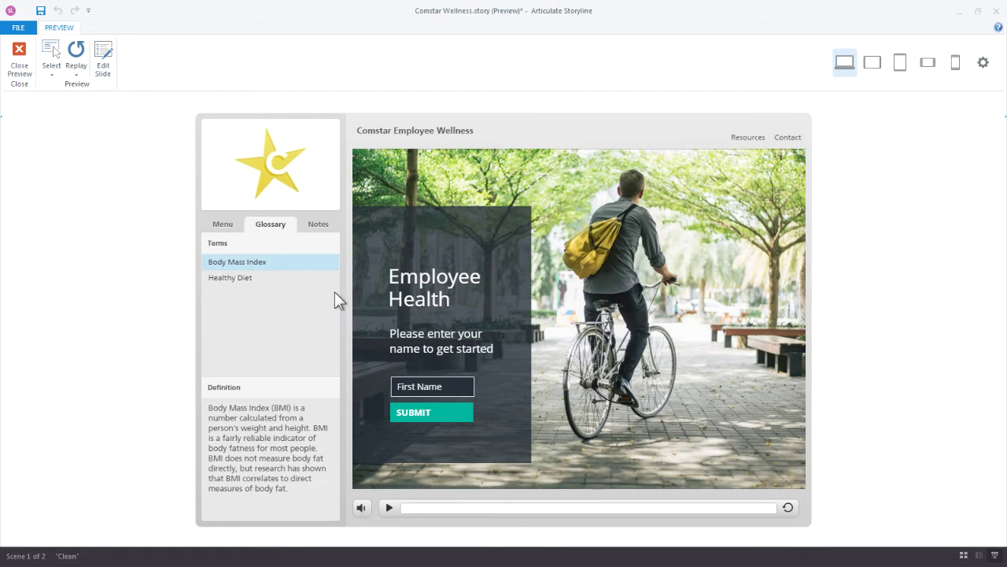
click(316, 228)
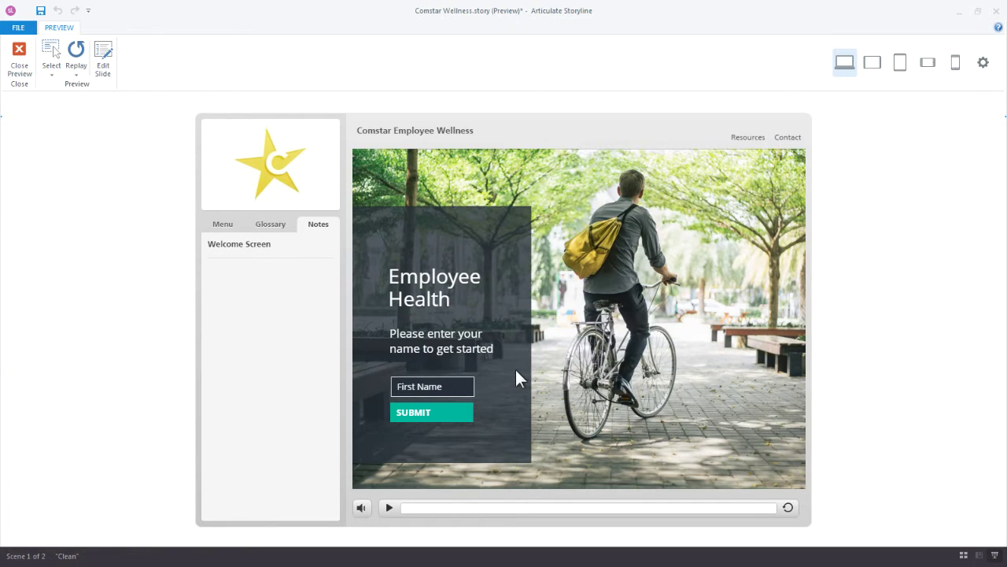
click(223, 226)
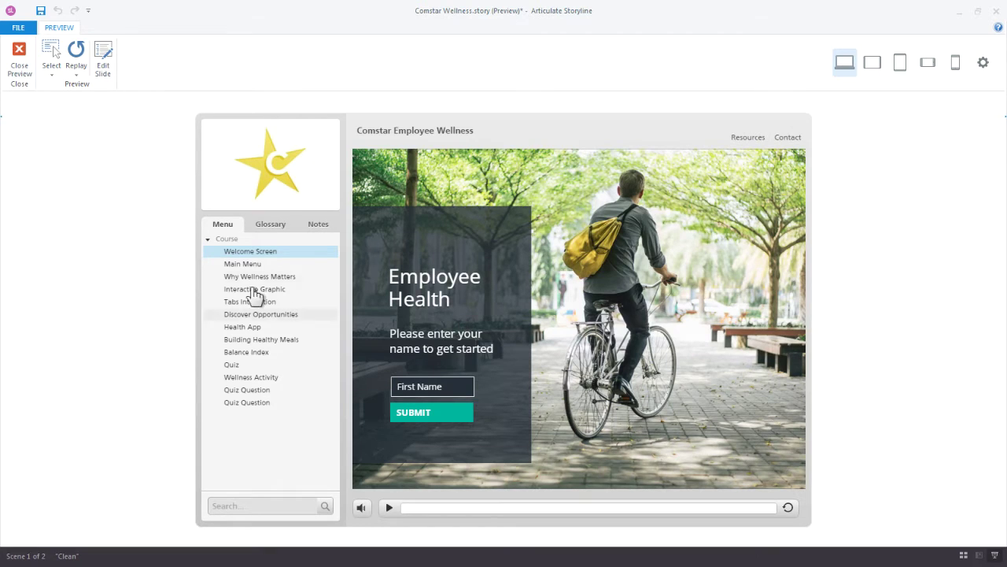
click(17, 57)
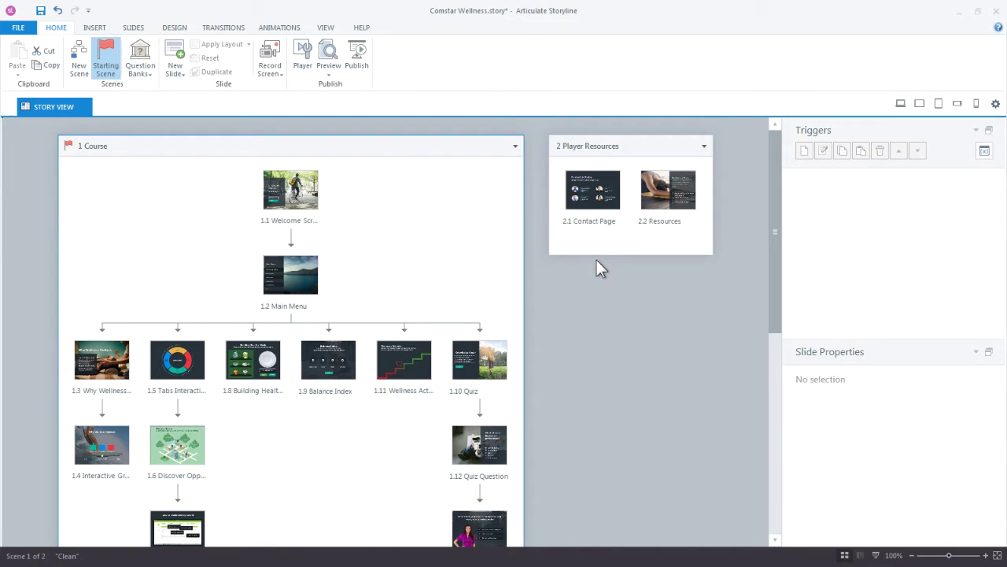
Open the player properties and locate the Sidebar group in the list of player tabs.
click(303, 57)
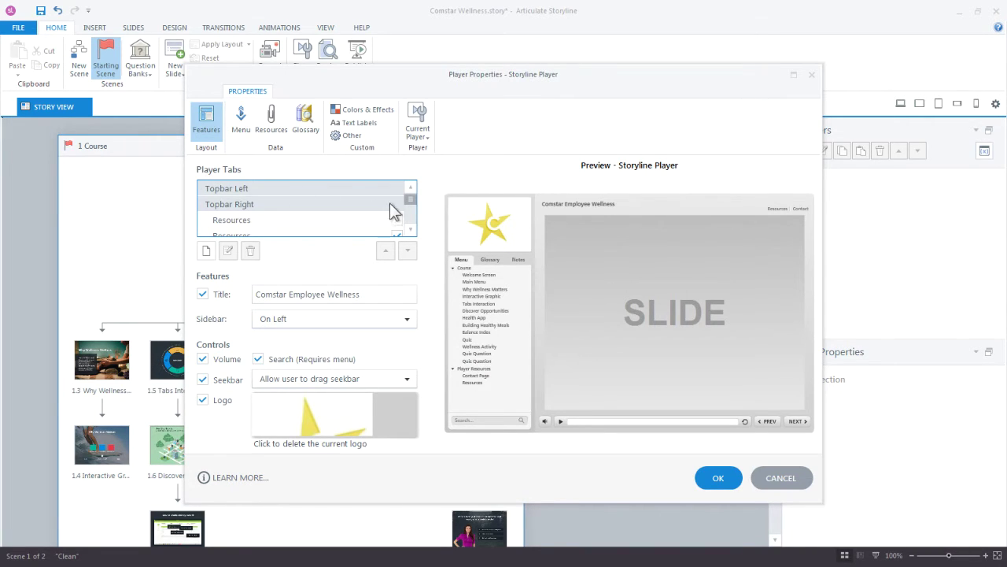
click(410, 229)
click(410, 230)
click(410, 229)
click(410, 230)
click(410, 229)
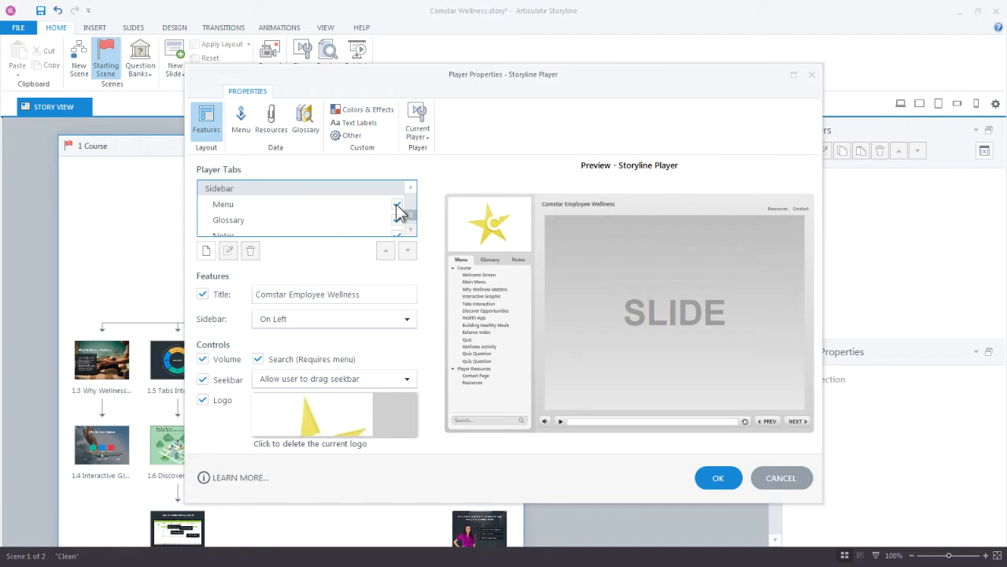
Turn off the Menu, Glossary and Notes sidebar tabs and the player logo.
click(397, 204)
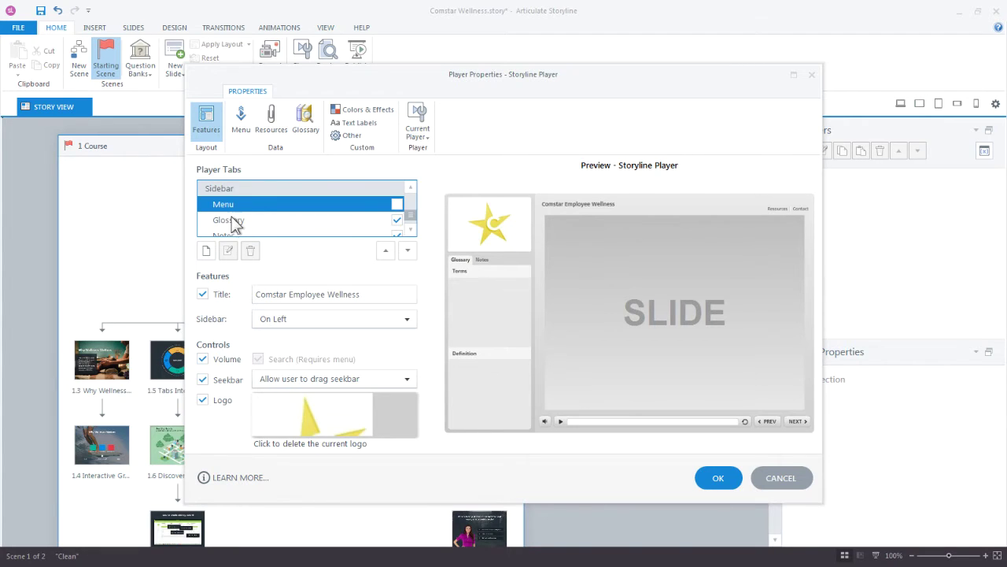
click(396, 220)
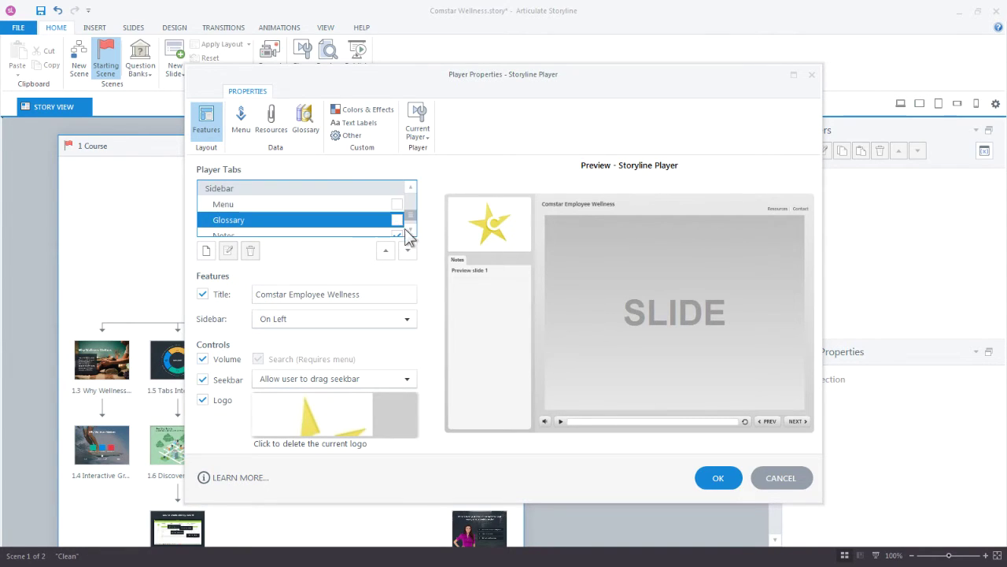
scroll(406, 229, down, 1)
click(397, 221)
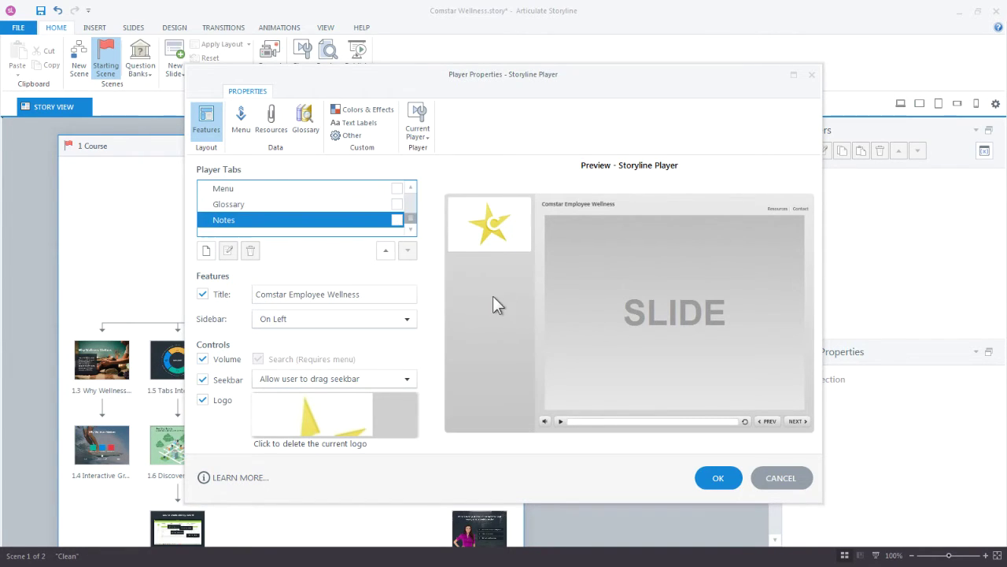
click(202, 399)
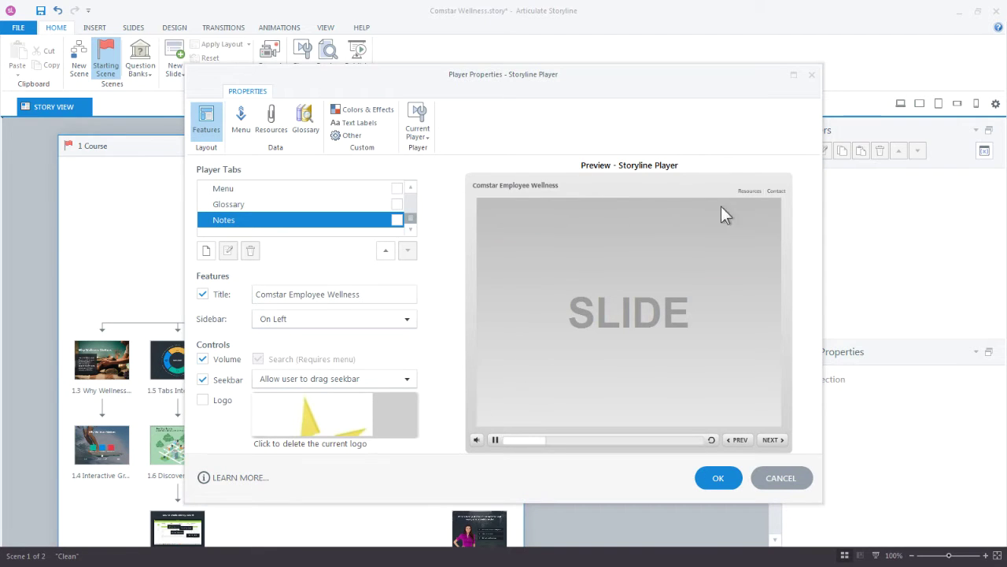
Turn the logo and the Notes, Glossary and Menu sidebar tabs back on.
click(204, 401)
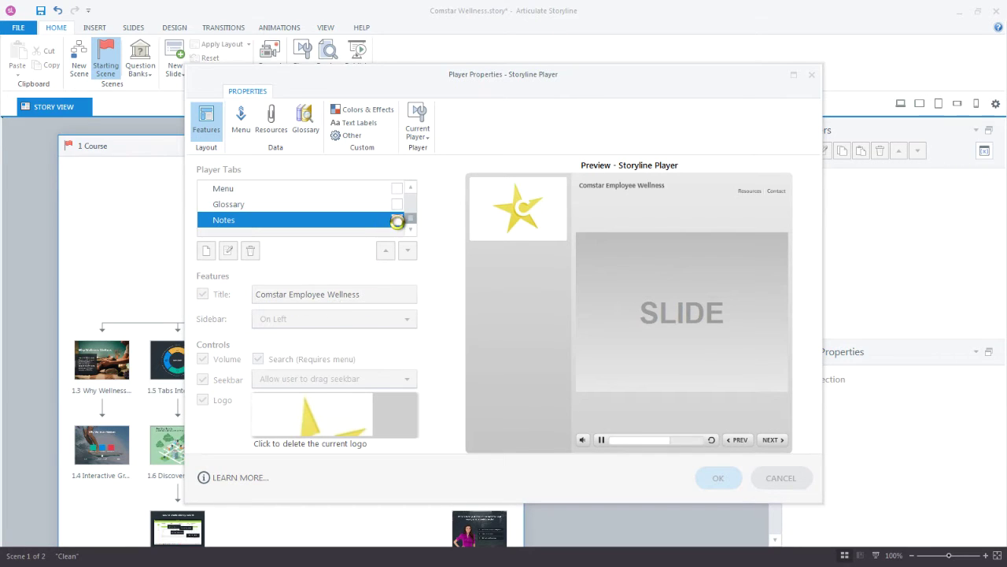
click(397, 220)
click(397, 204)
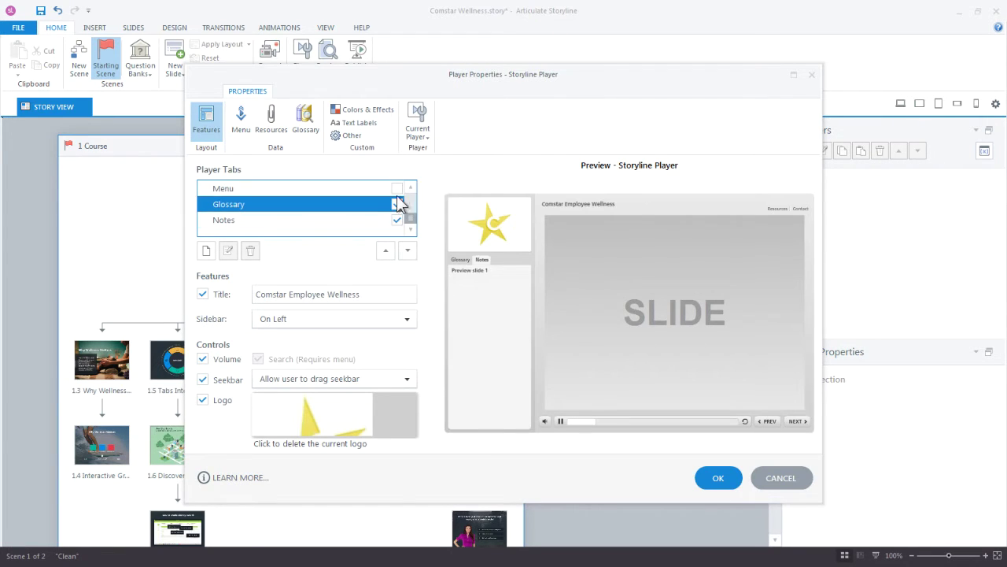
click(398, 189)
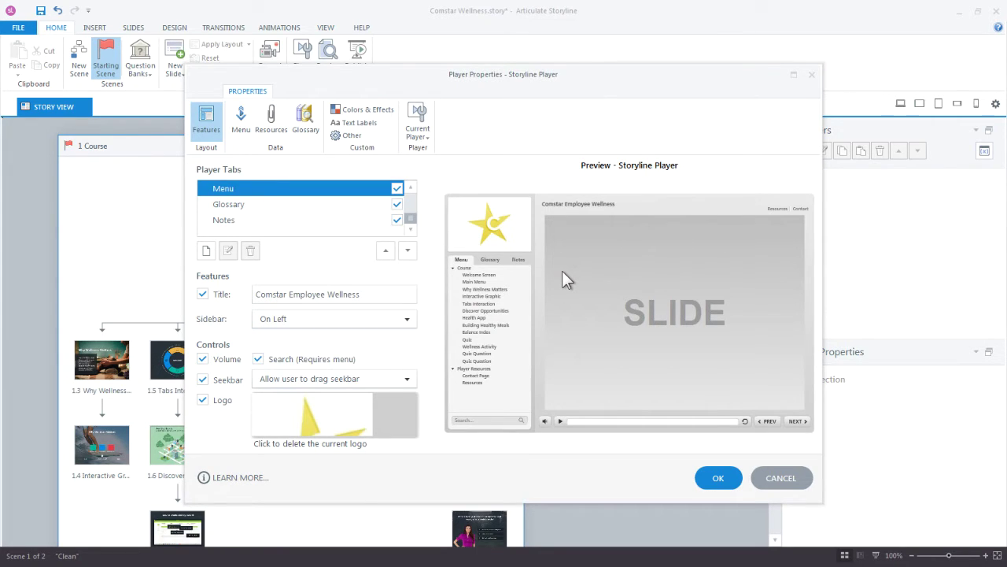
Try the Menu tab below Glossary and Notes in the Sidebar group, and return it to first place.
scroll(413, 187, up, 1)
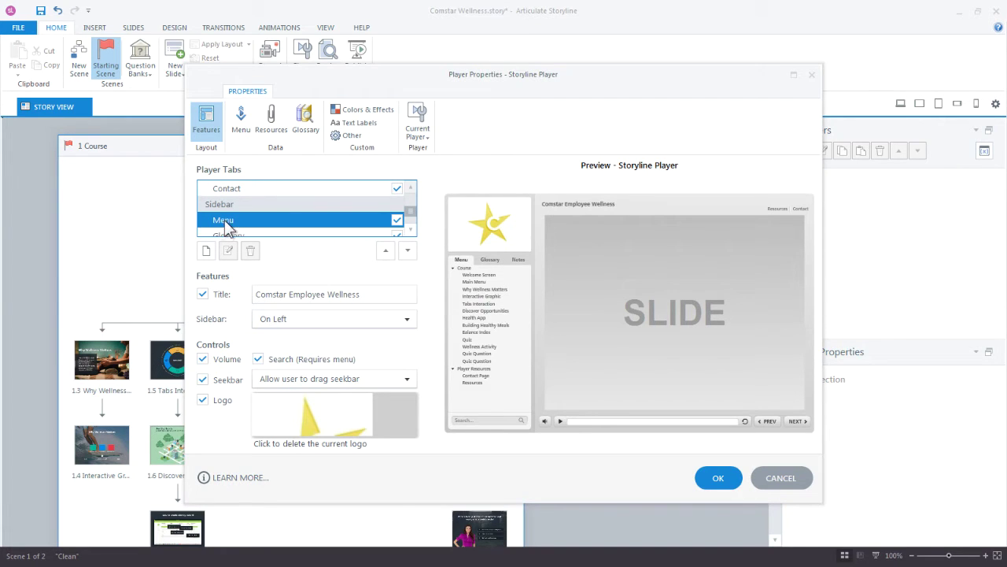
click(407, 250)
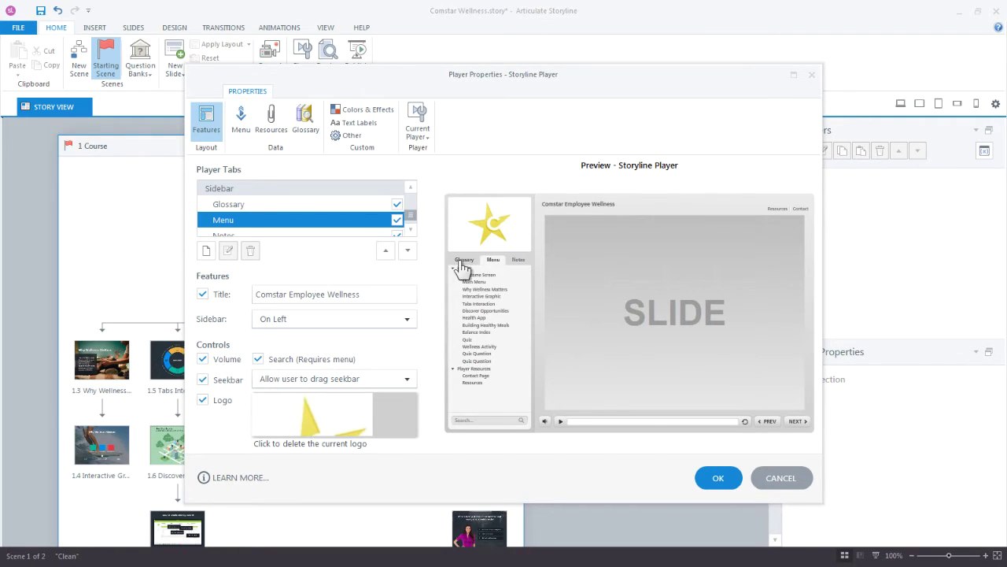
click(408, 250)
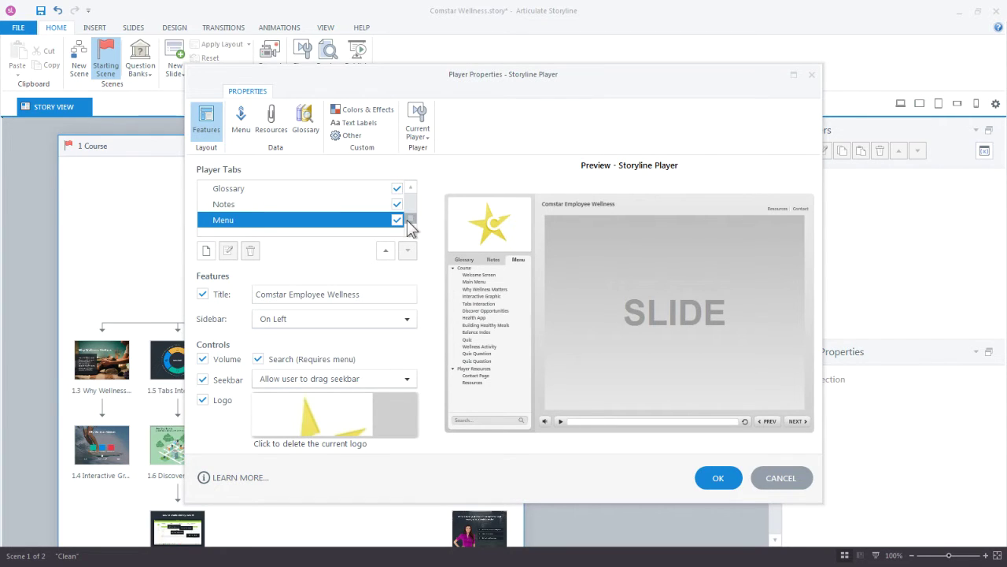
click(386, 250)
click(385, 251)
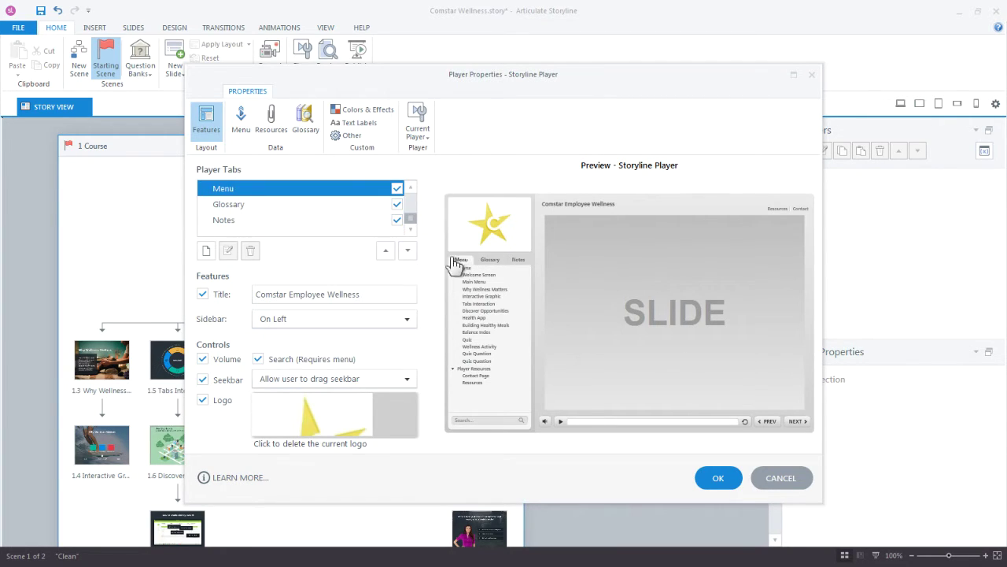
Move the Menu tab from the Sidebar group to Topbar Right and check its dropdown in the player preview.
scroll(409, 186, up, 2)
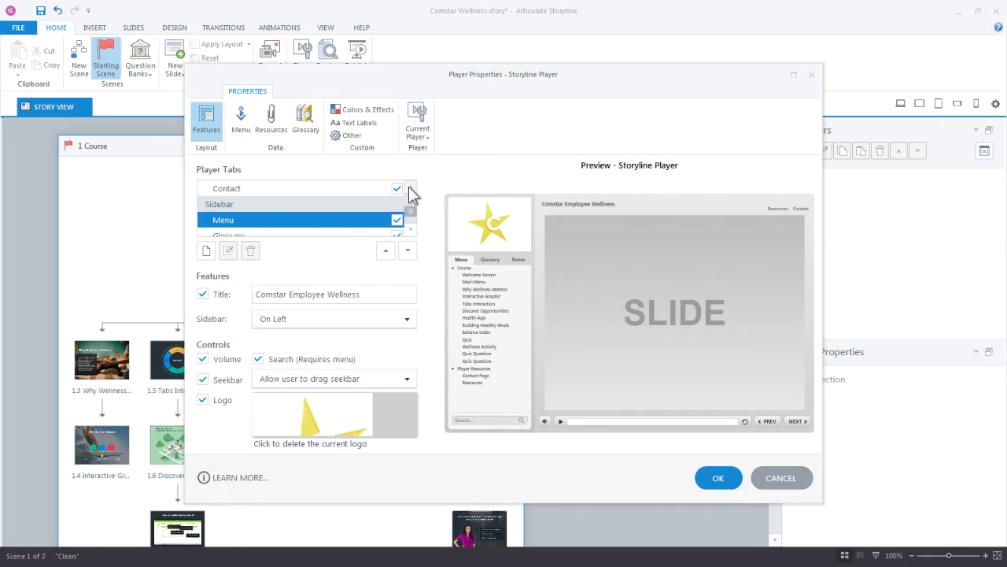
click(386, 250)
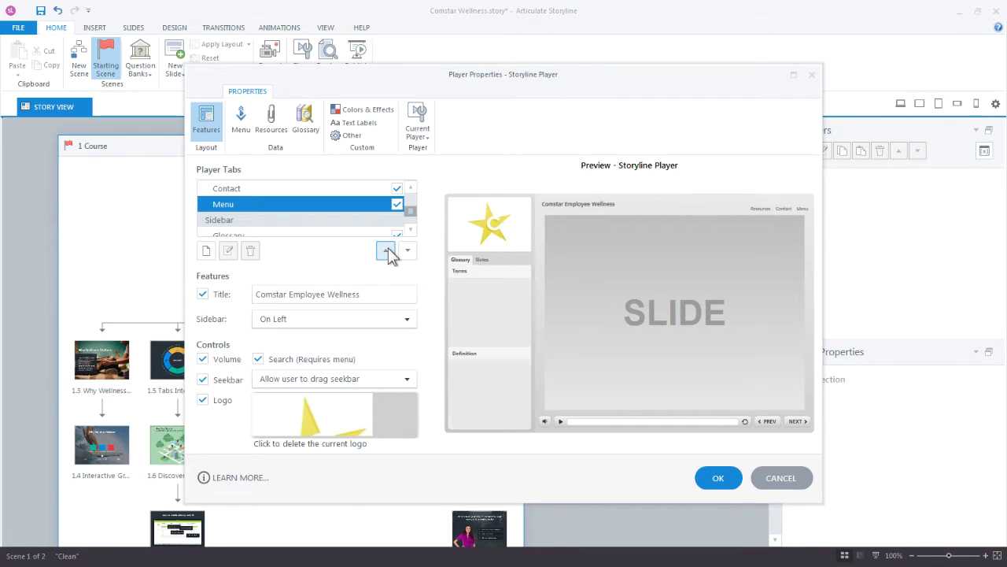
click(802, 210)
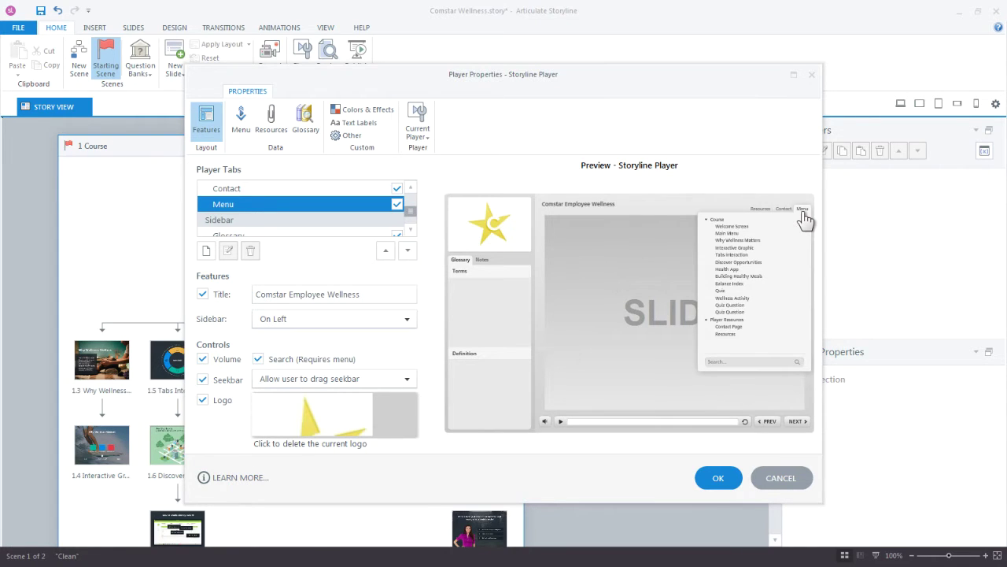
click(804, 212)
Move the Menu tab up into the Topbar Left group and check its dropdown in the player preview.
click(410, 188)
click(386, 250)
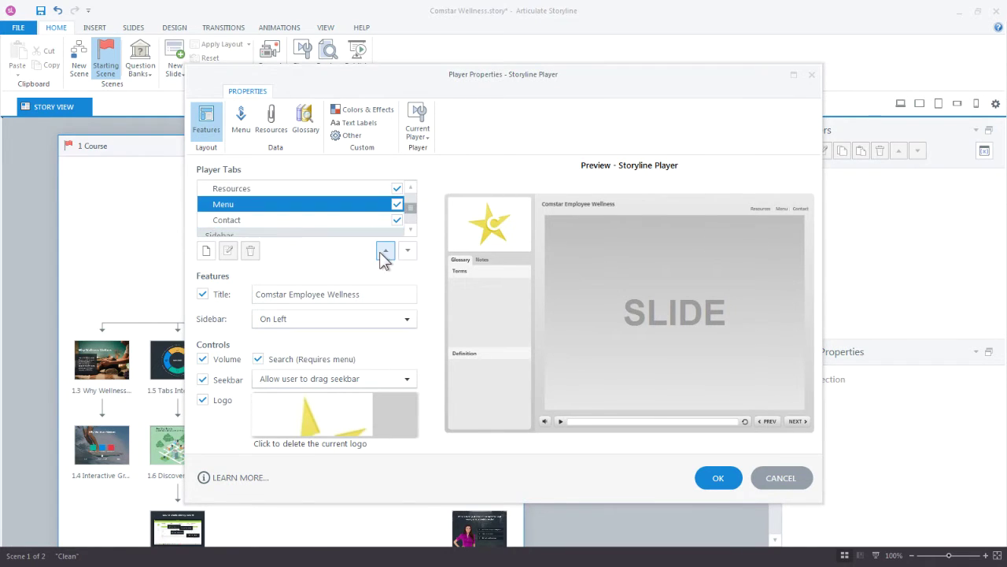
click(385, 250)
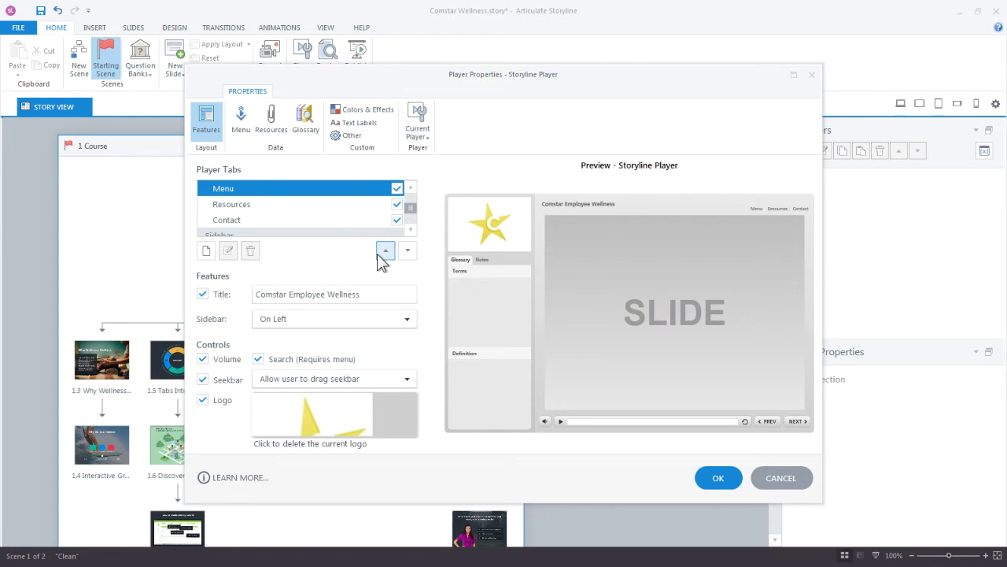
click(386, 250)
click(386, 251)
scroll(406, 189, up, 1)
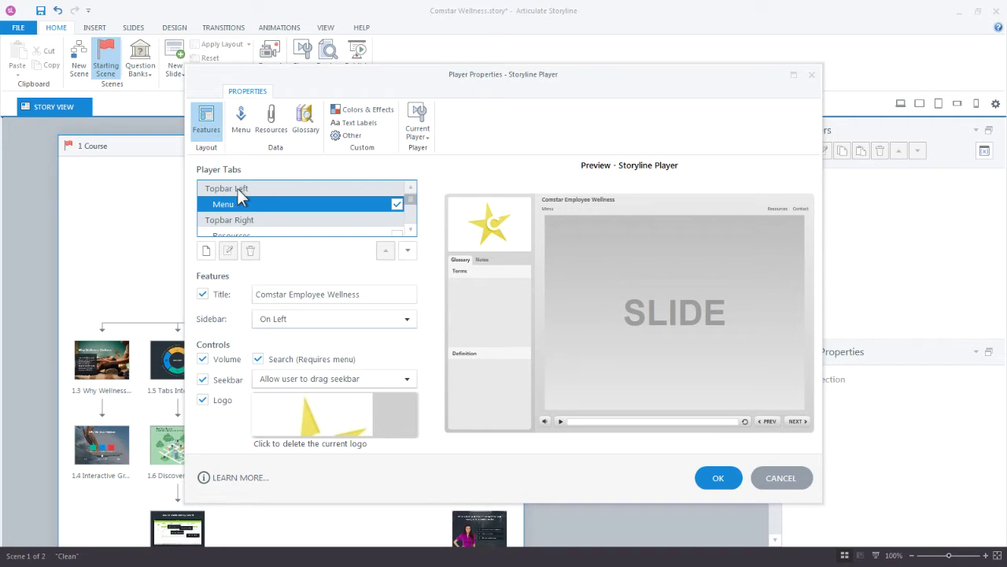
click(547, 210)
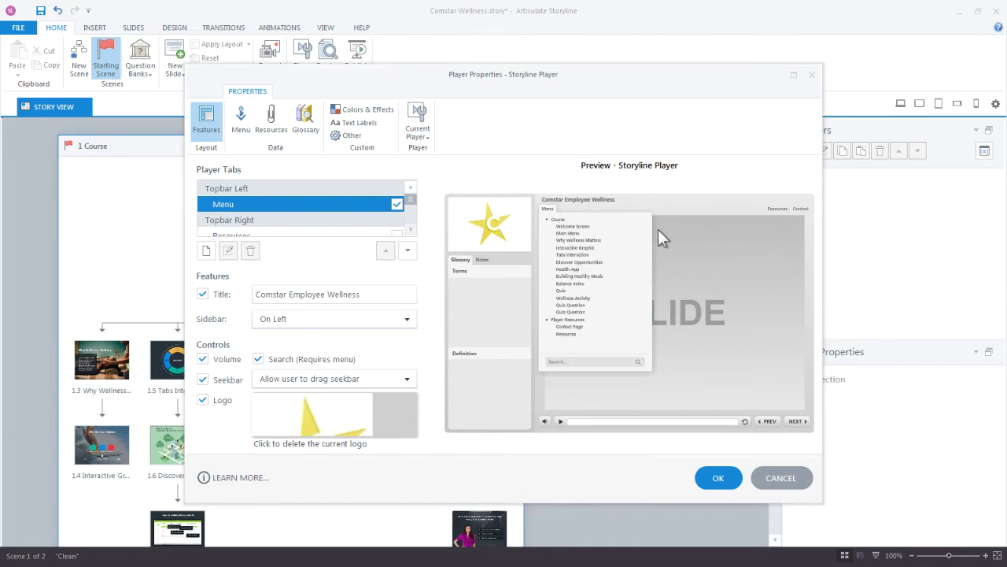
click(546, 211)
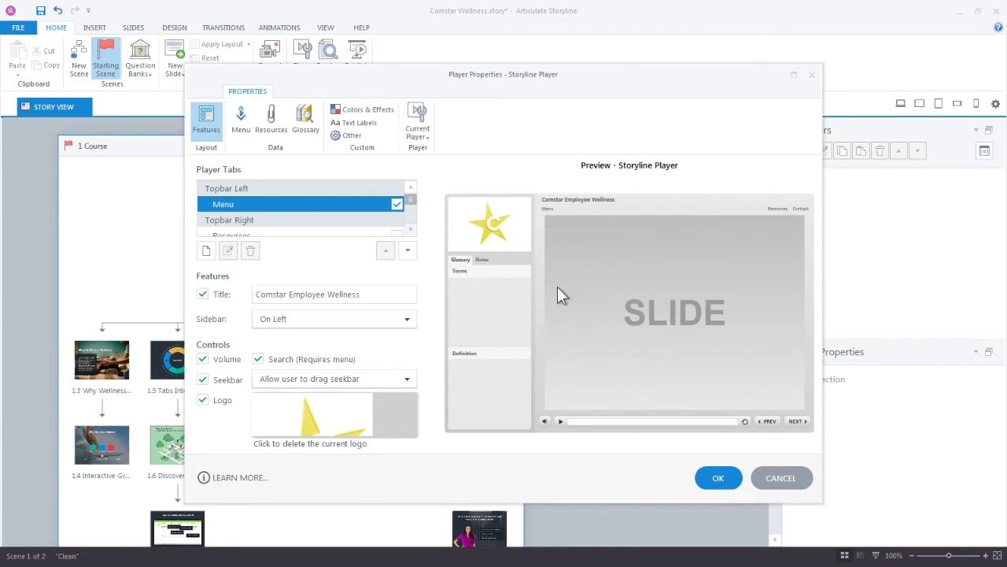
Move the Notes tab above Glossary in the Sidebar group and check the sidebar tabs in the player preview.
click(482, 260)
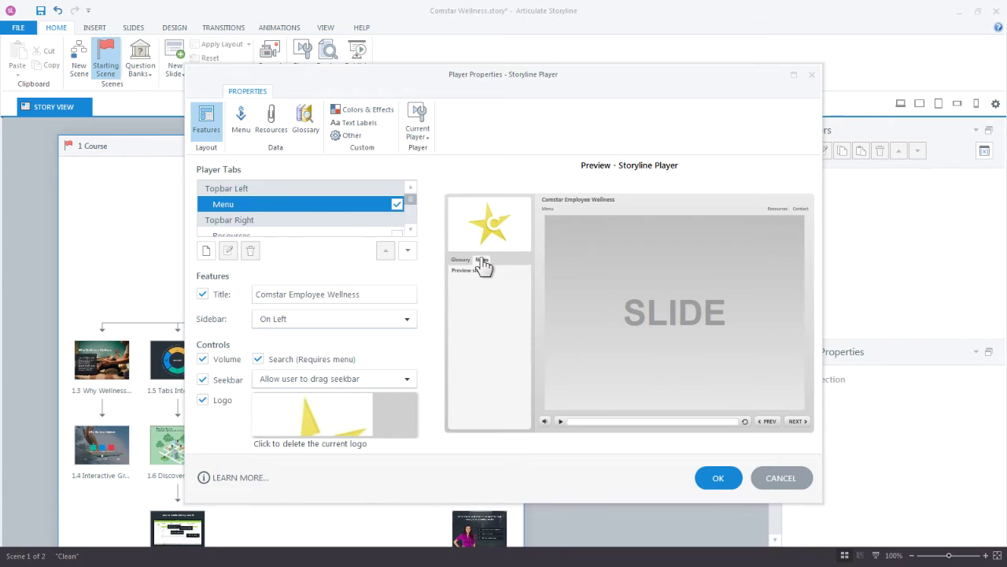
click(409, 230)
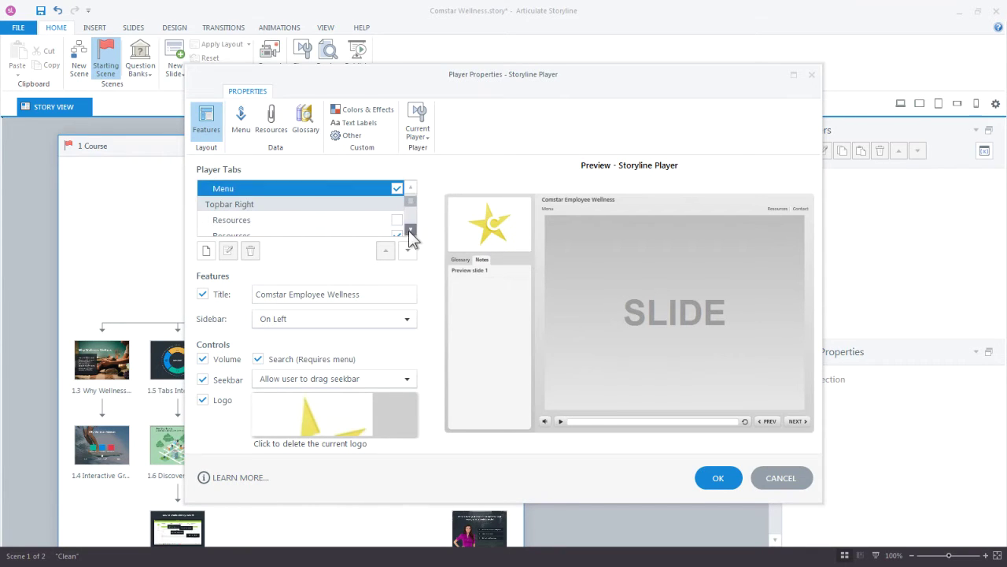
click(409, 230)
click(409, 229)
click(409, 230)
click(409, 230)
click(409, 229)
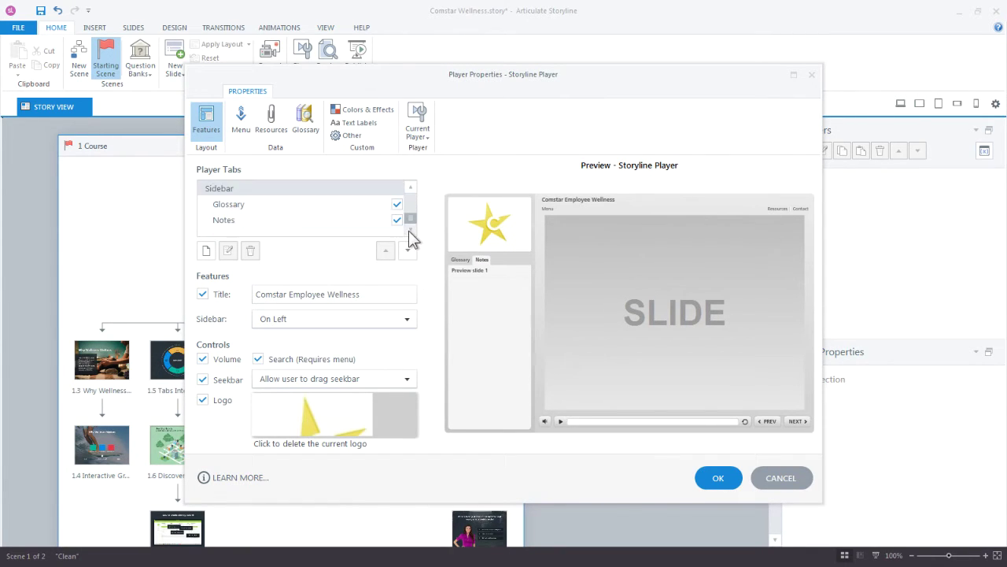
click(291, 220)
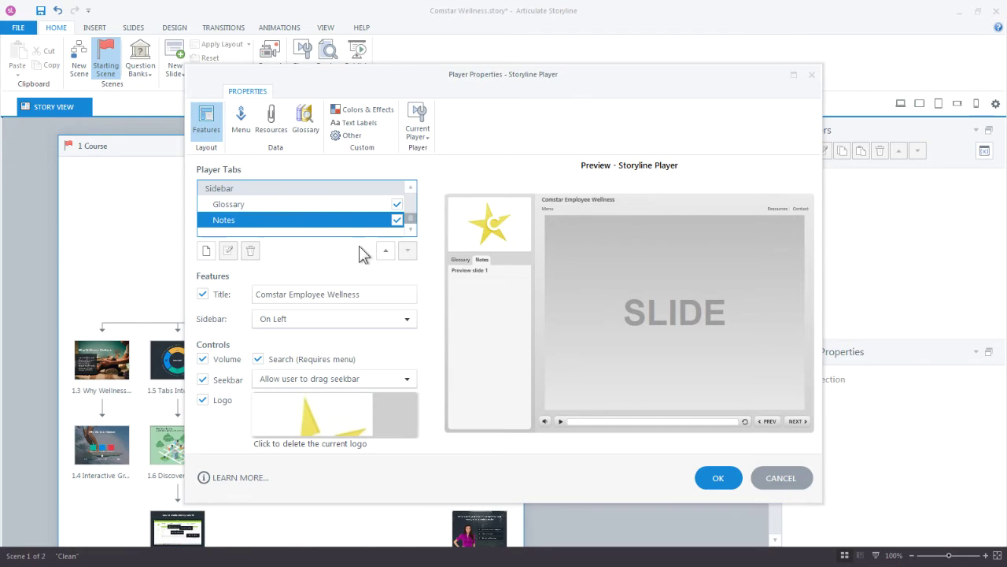
click(385, 251)
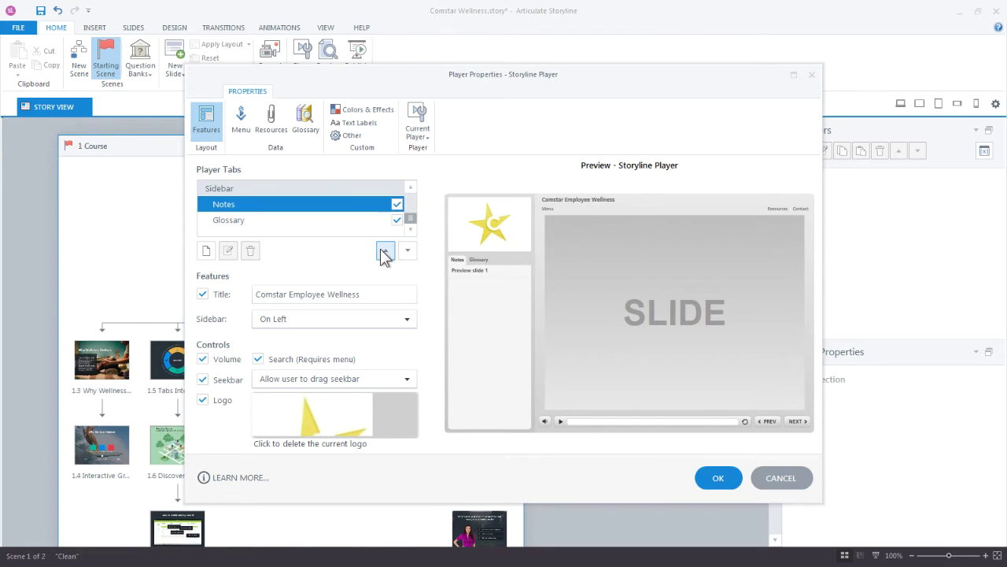
click(478, 261)
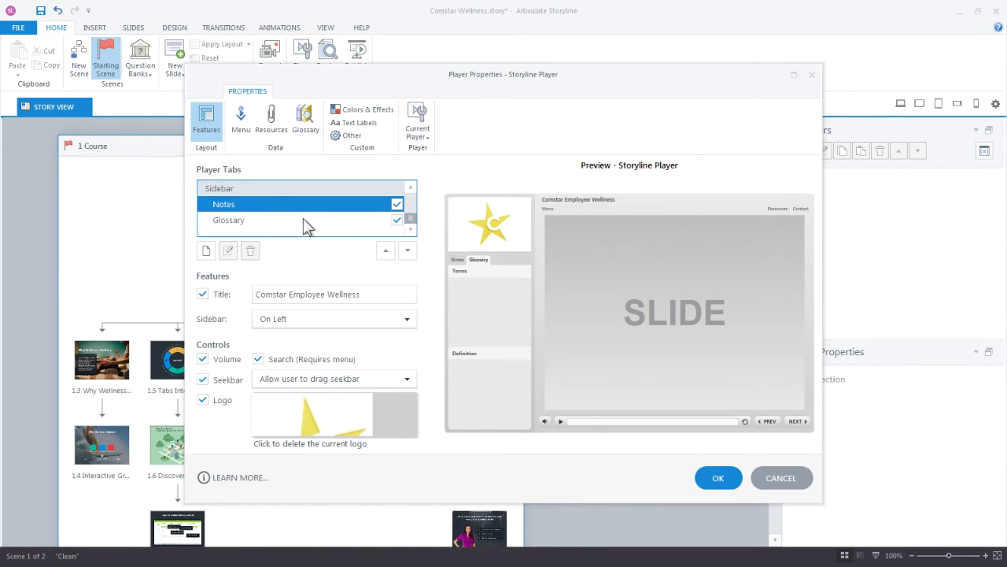
Move the Glossary tab from the Sidebar group to the end of Topbar Right.
click(232, 221)
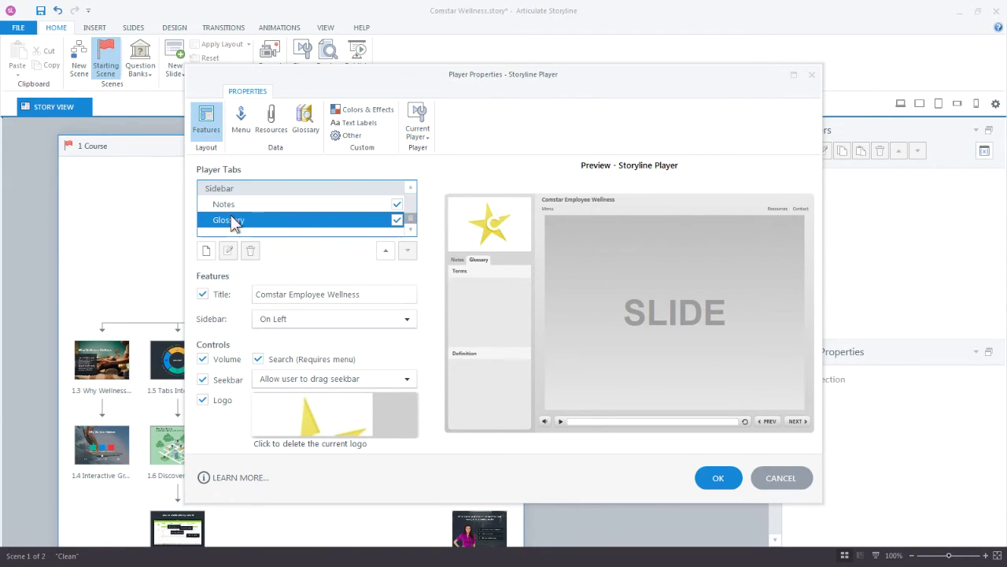
click(385, 250)
click(385, 251)
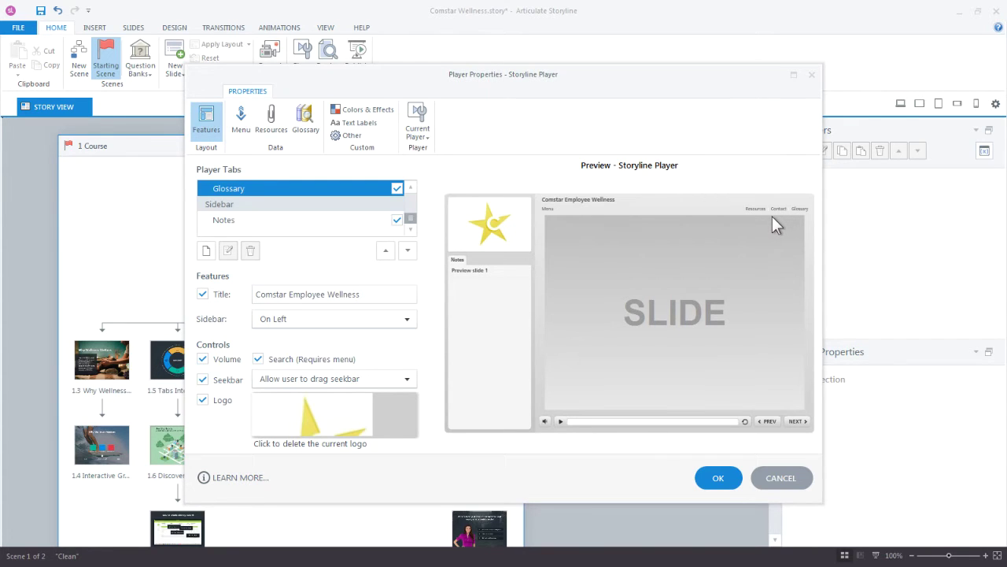
Add a glossary term "Title" with the definition "Glossary Definition goes here".
click(311, 126)
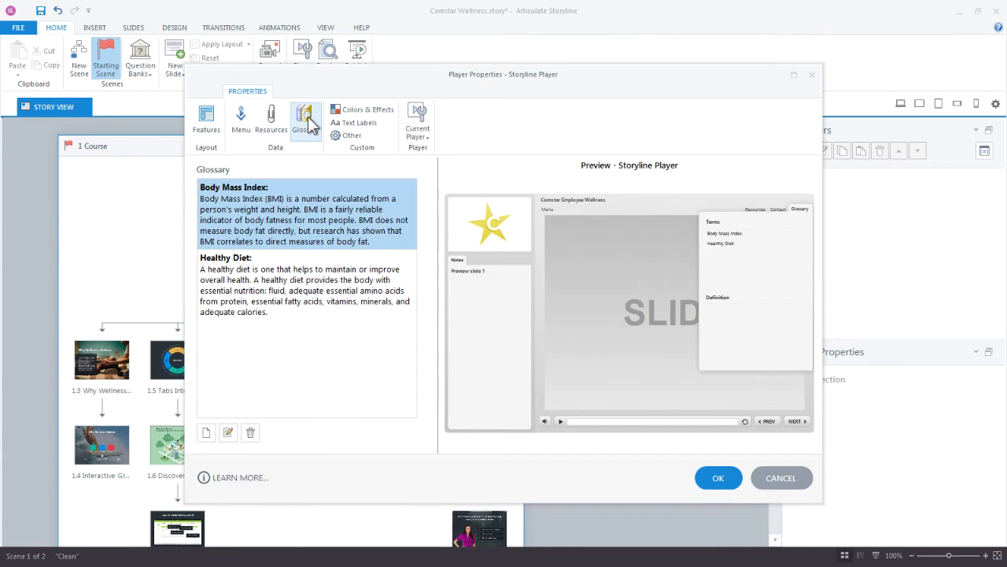
click(243, 267)
click(249, 216)
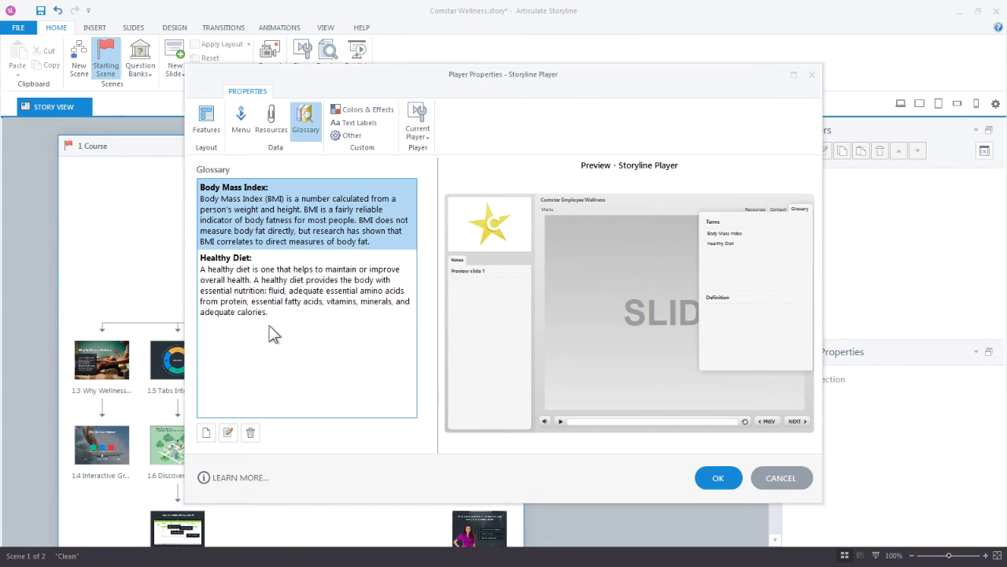
click(201, 436)
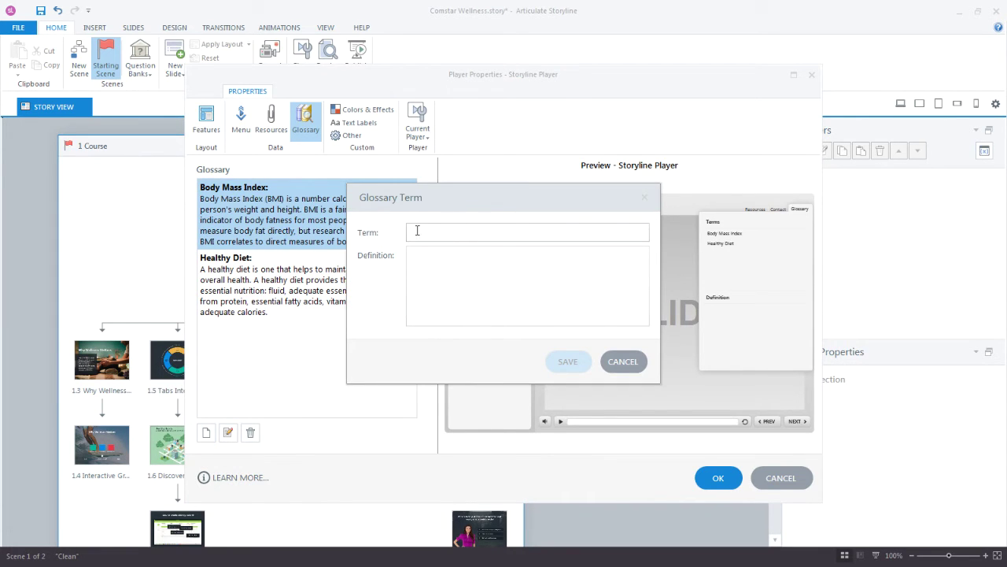
text(Title)
click(504, 258)
text(Gl)
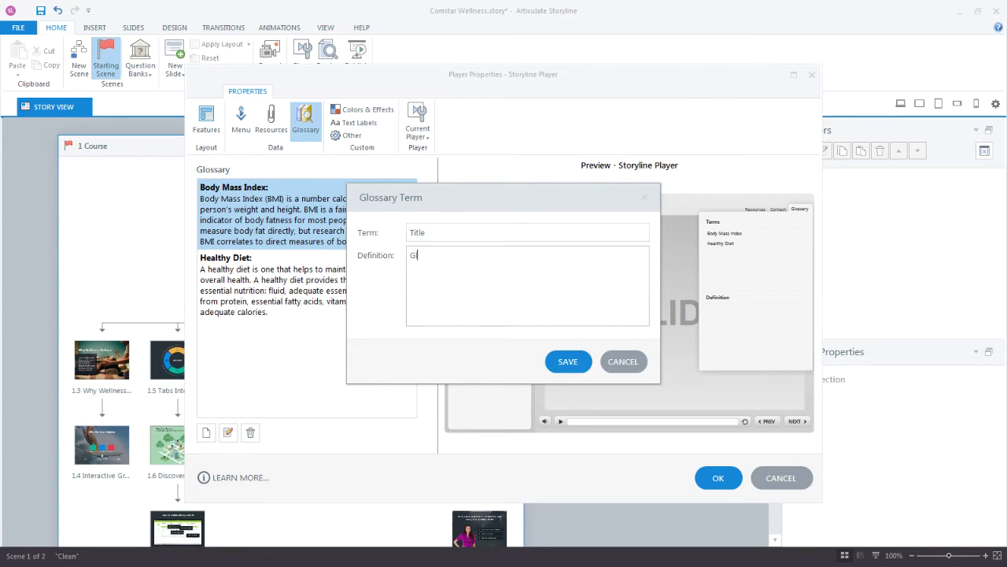
text(ossary Definition goes here)
click(568, 361)
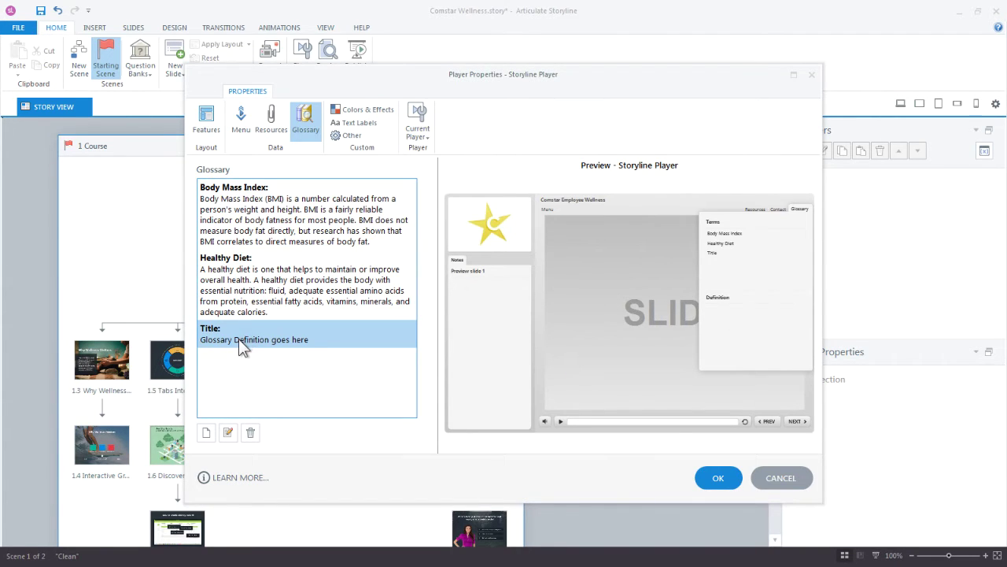
Open the Healthy Diet glossary term for editing and cancel without changes.
click(236, 291)
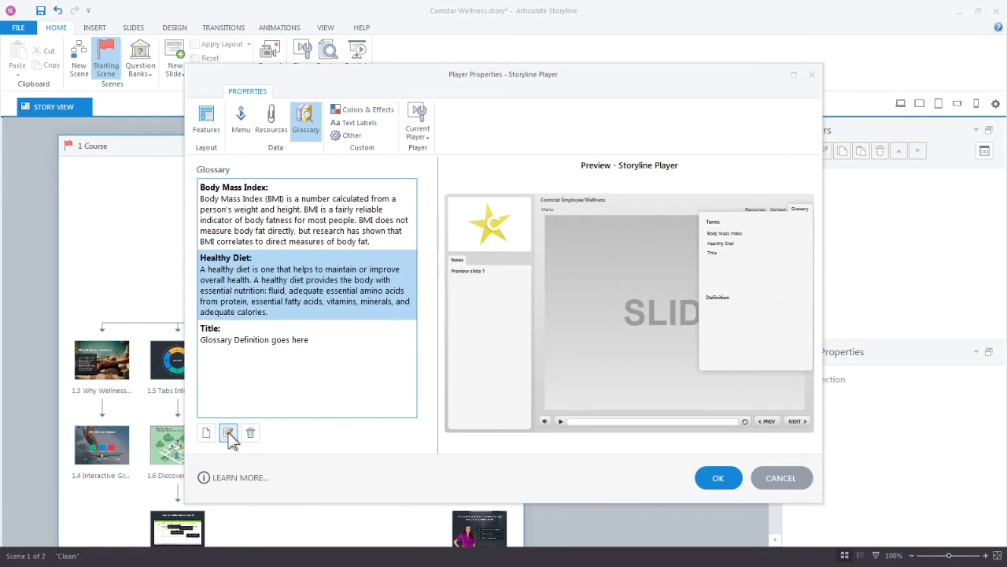
click(228, 432)
click(623, 361)
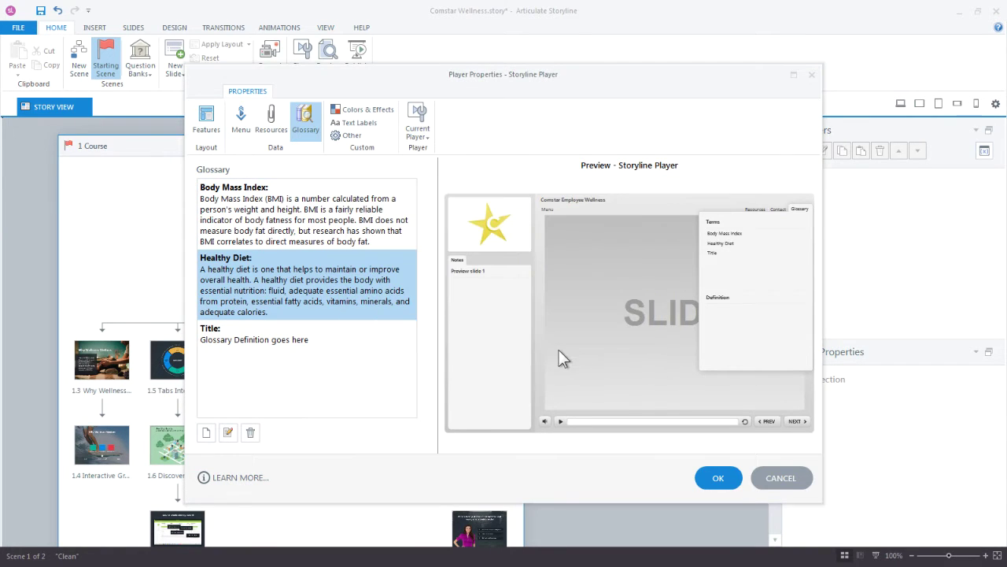
click(212, 227)
click(222, 276)
click(226, 332)
click(229, 228)
click(238, 278)
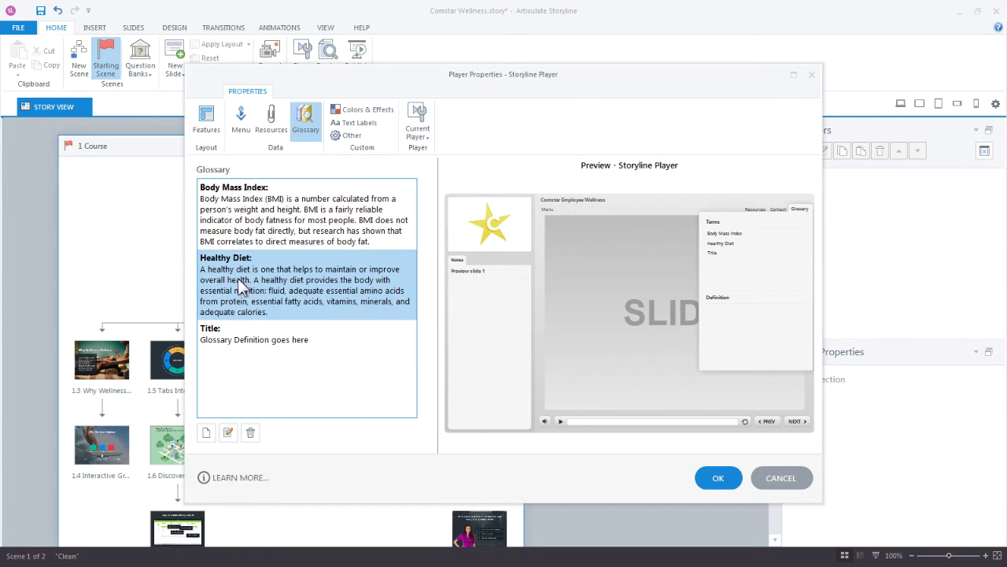
click(226, 333)
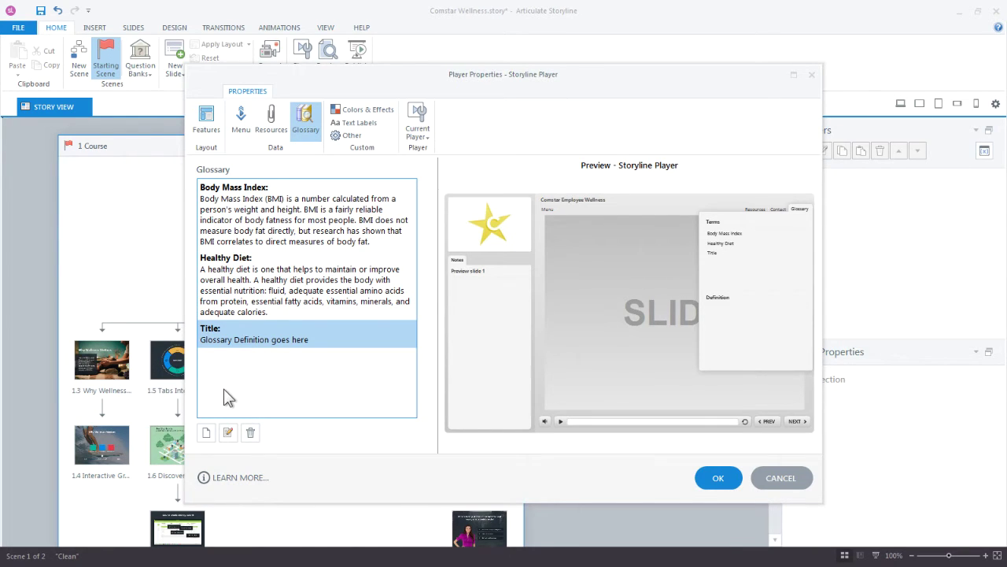
Return to the player features and shorten the course title to "Comstar Wellness".
click(206, 124)
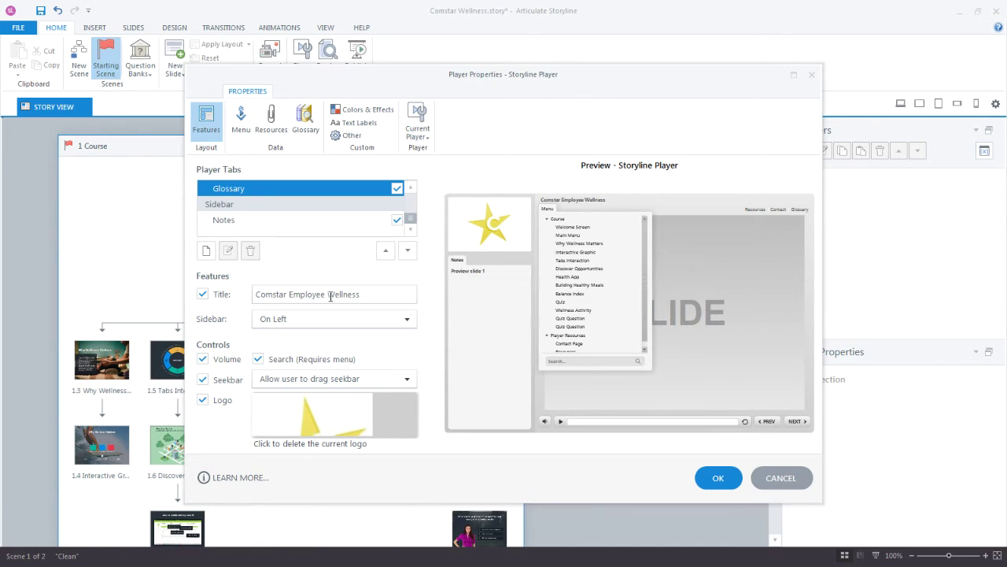
double_click(303, 295)
key(Delete)
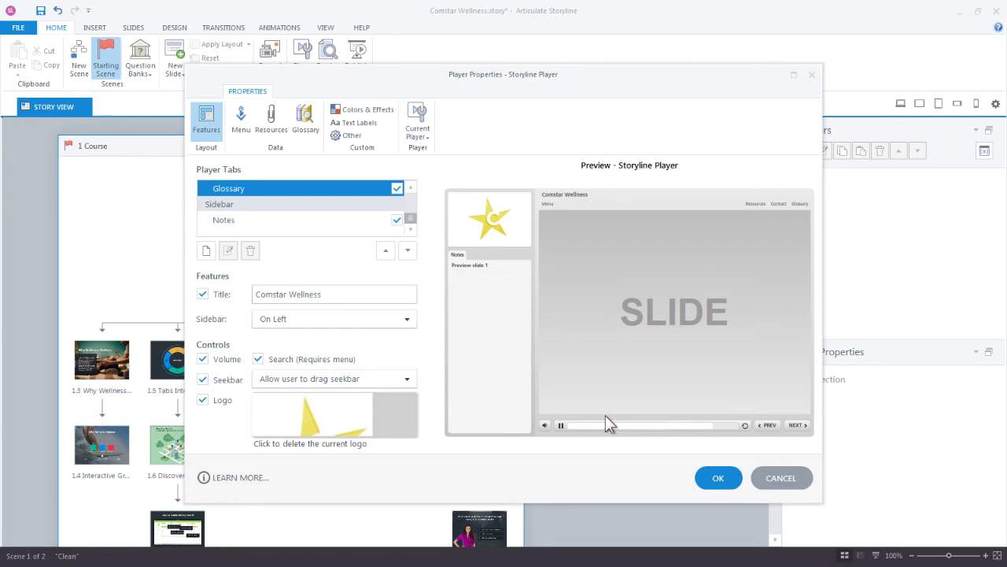
Turn off the player's volume control, and switch the seekbar off and back on.
mouse_move(544, 417)
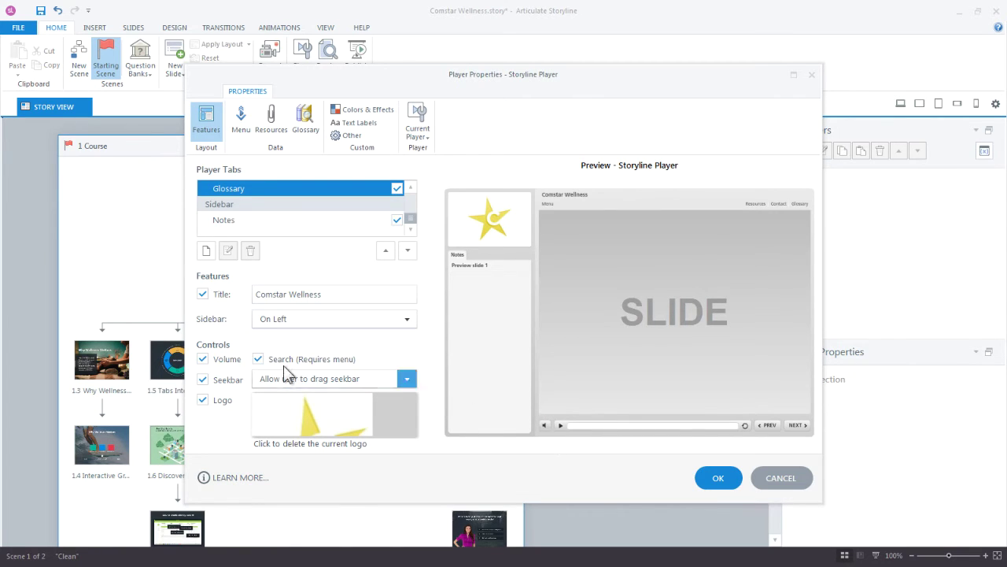
click(202, 359)
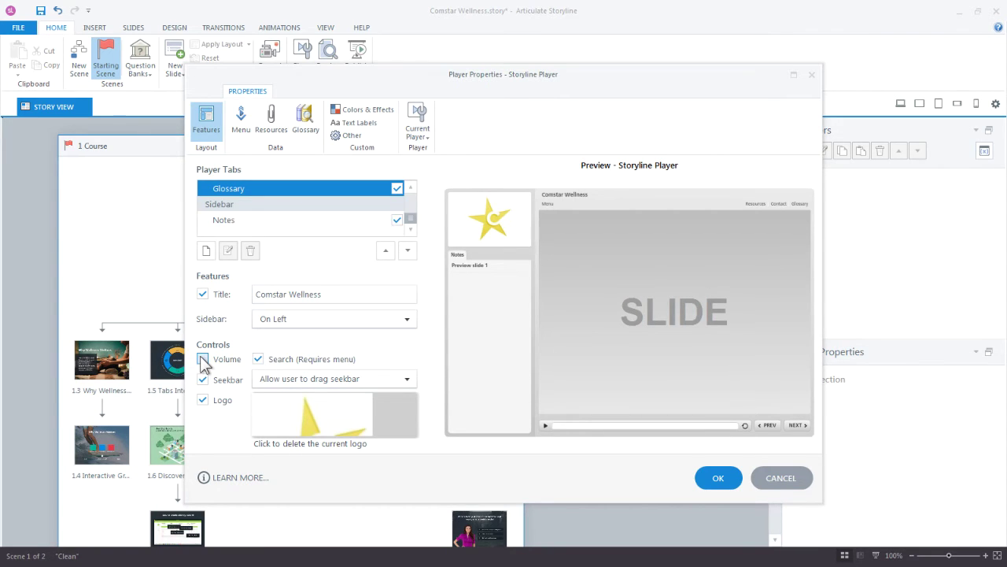
click(203, 359)
click(203, 360)
click(202, 380)
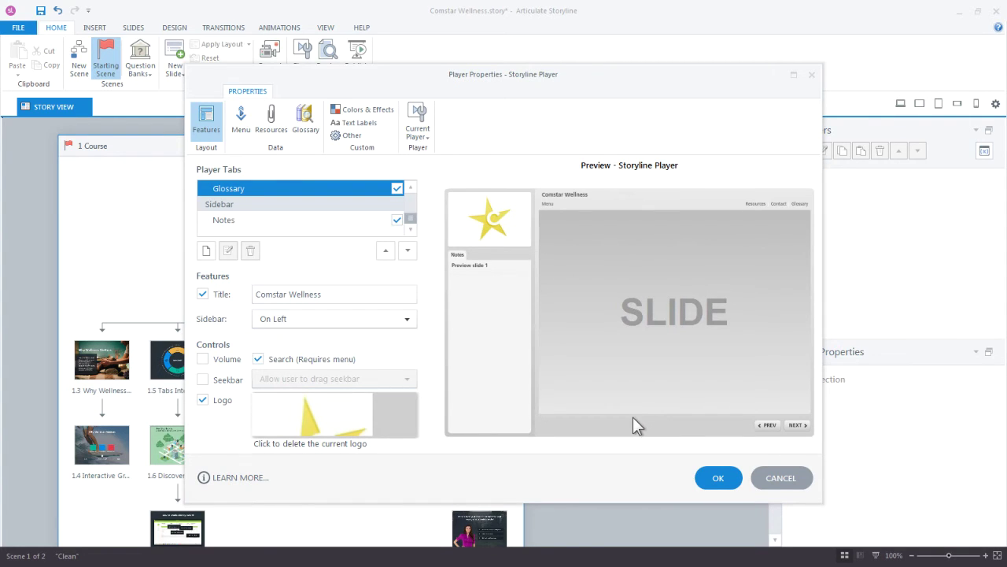
click(203, 380)
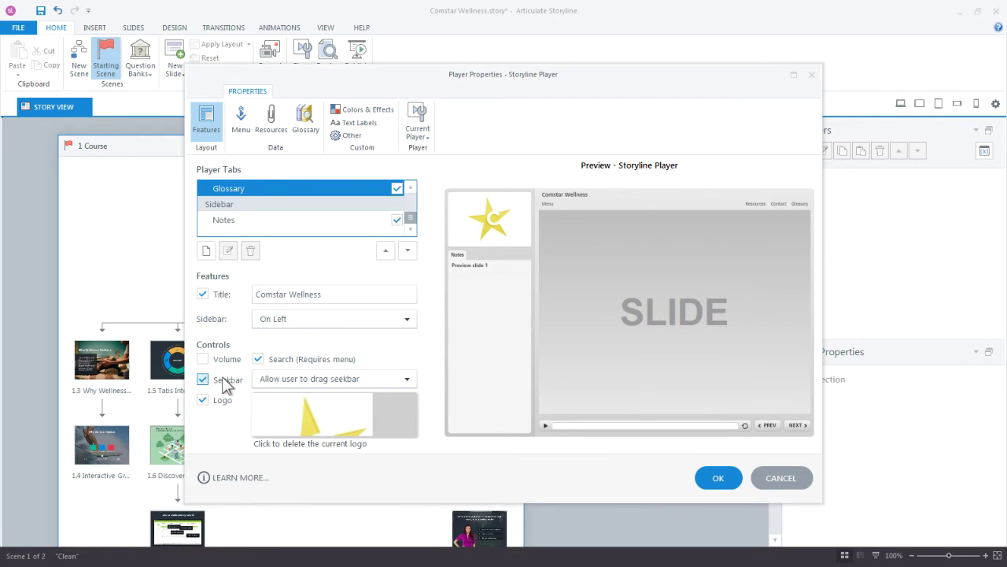
Check the Resources dropdown in the player preview and select the Resources tab in the Topbar Right group.
click(756, 207)
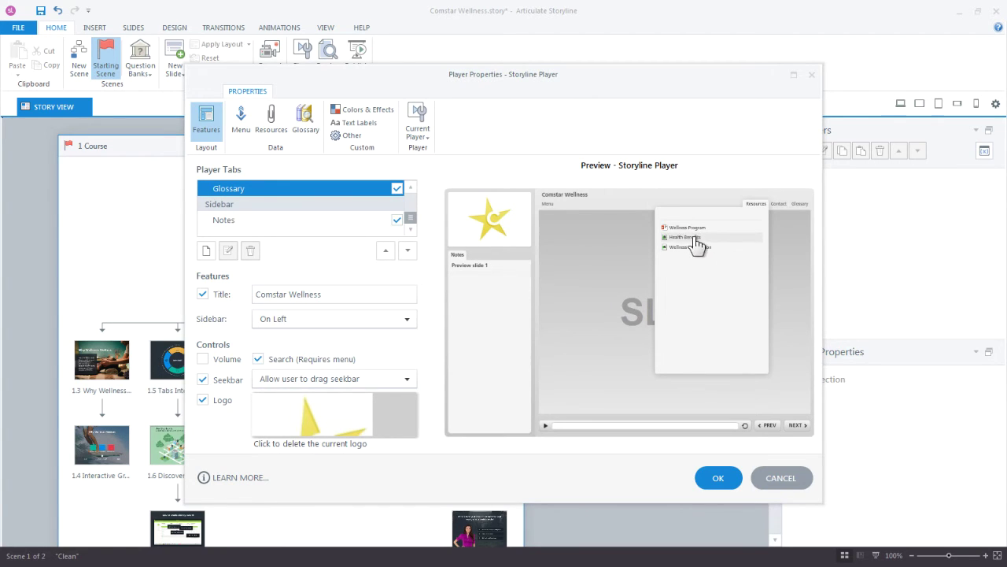
click(573, 174)
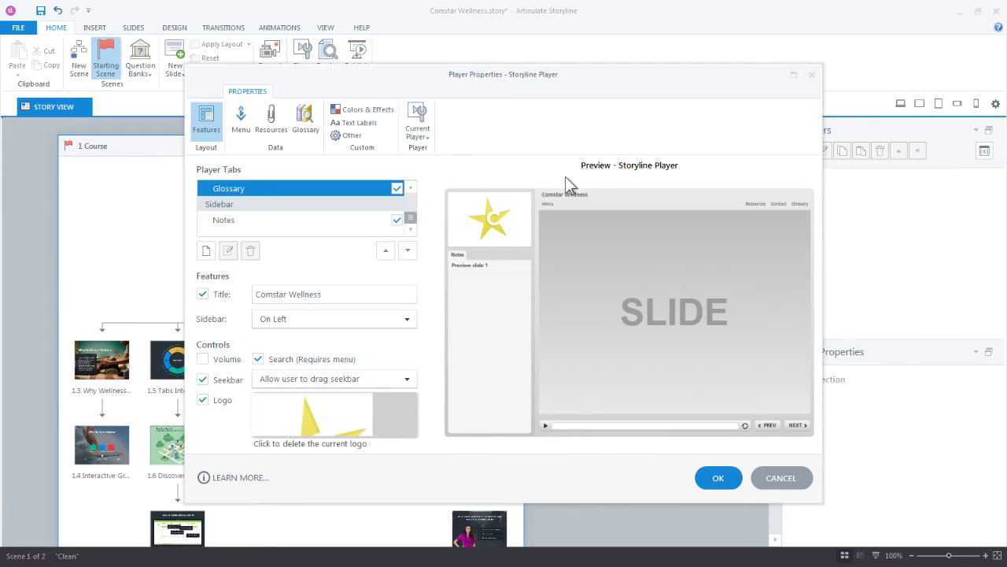
click(409, 187)
click(409, 187)
click(409, 187)
click(266, 203)
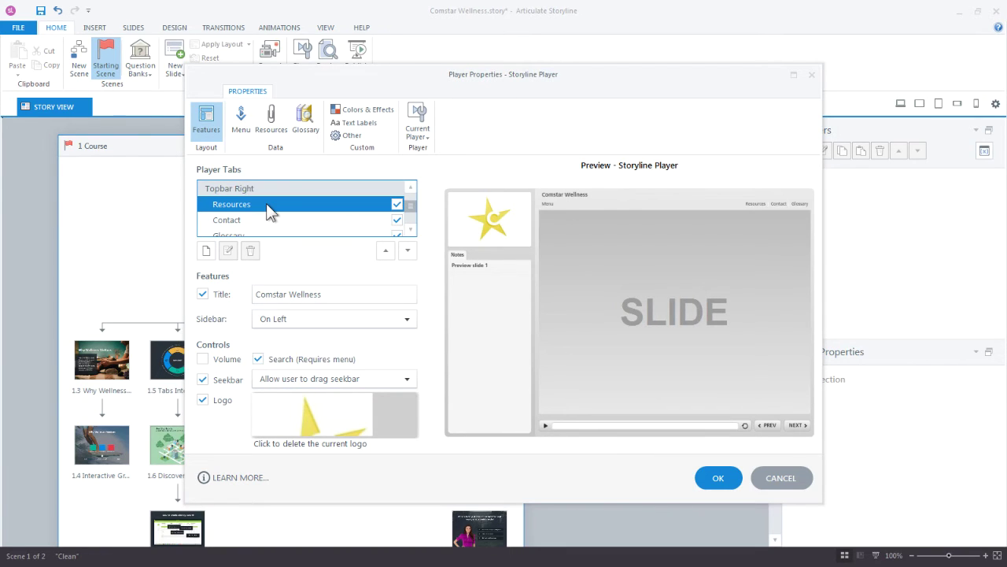
Move Wellness Application.pdf to the top of the player's resource list.
click(272, 122)
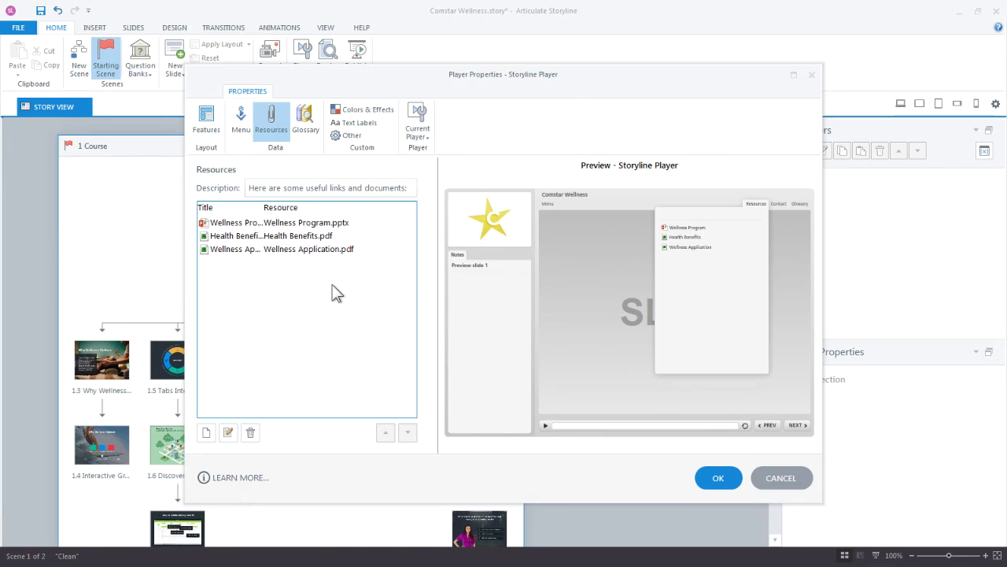
click(243, 249)
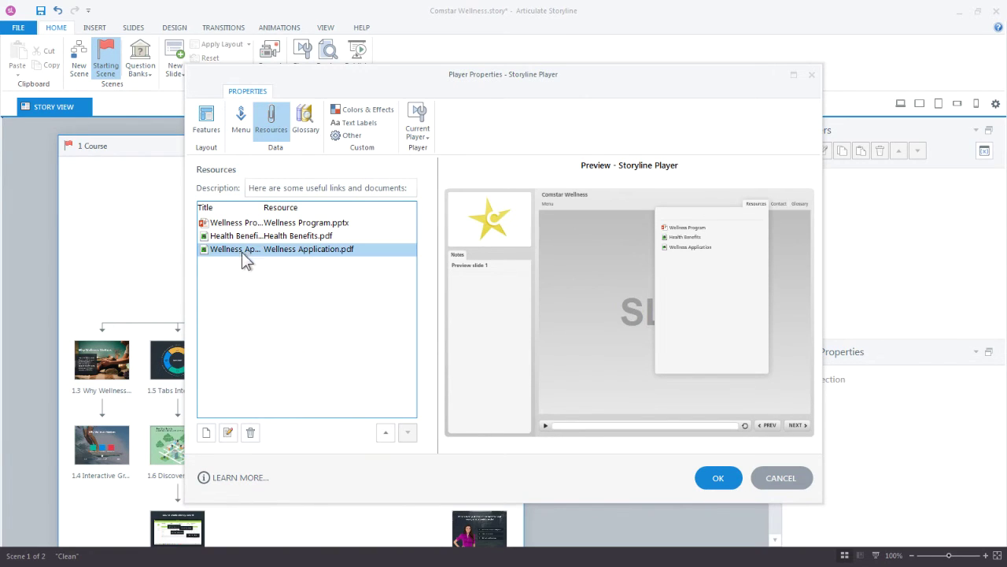
click(385, 432)
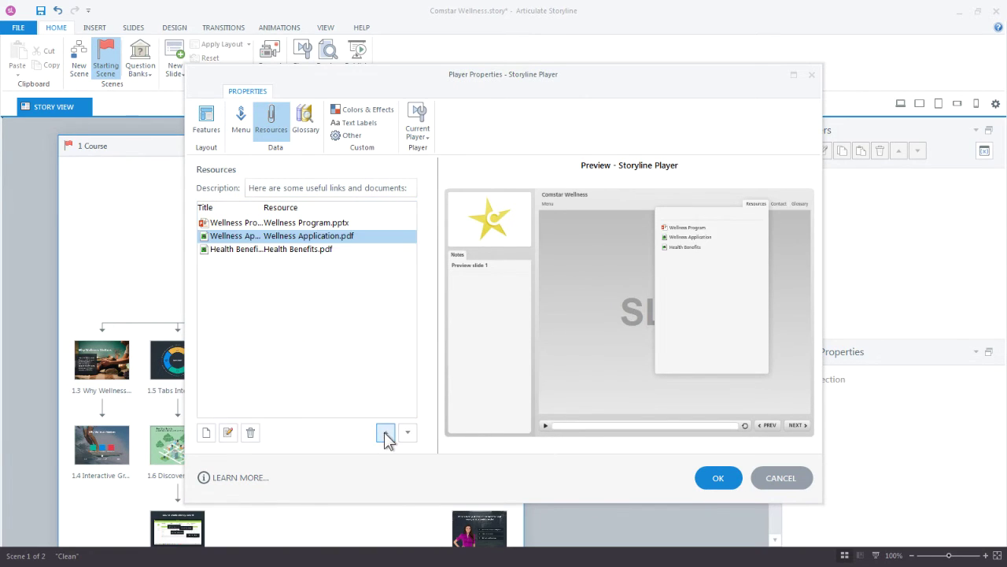
click(386, 432)
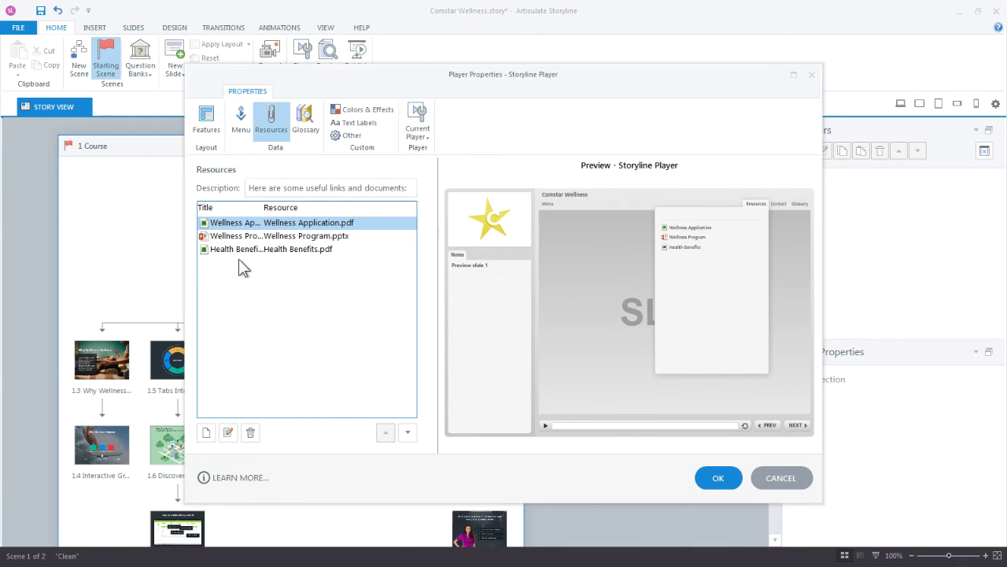
click(206, 432)
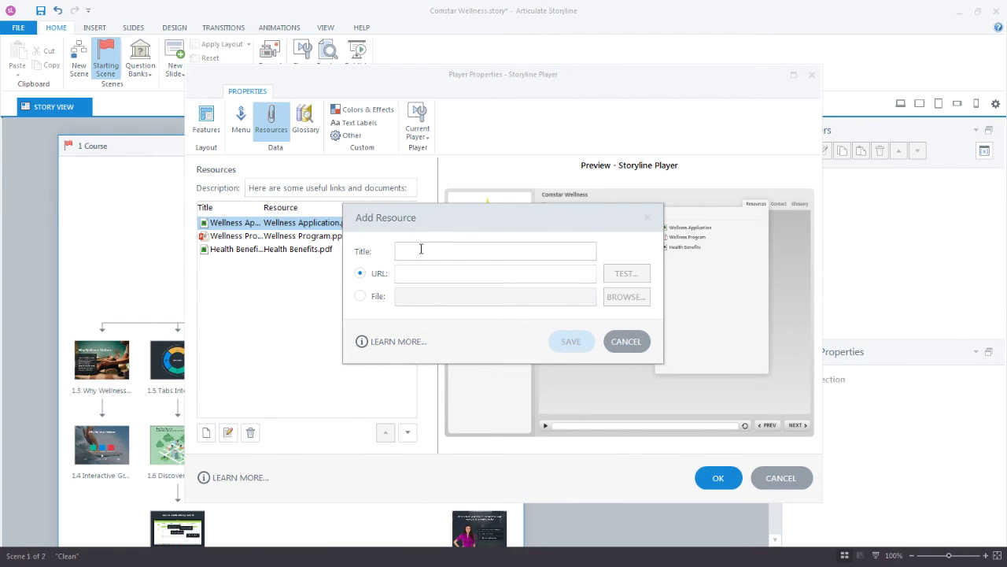
text(E-Learning Heroes)
click(438, 269)
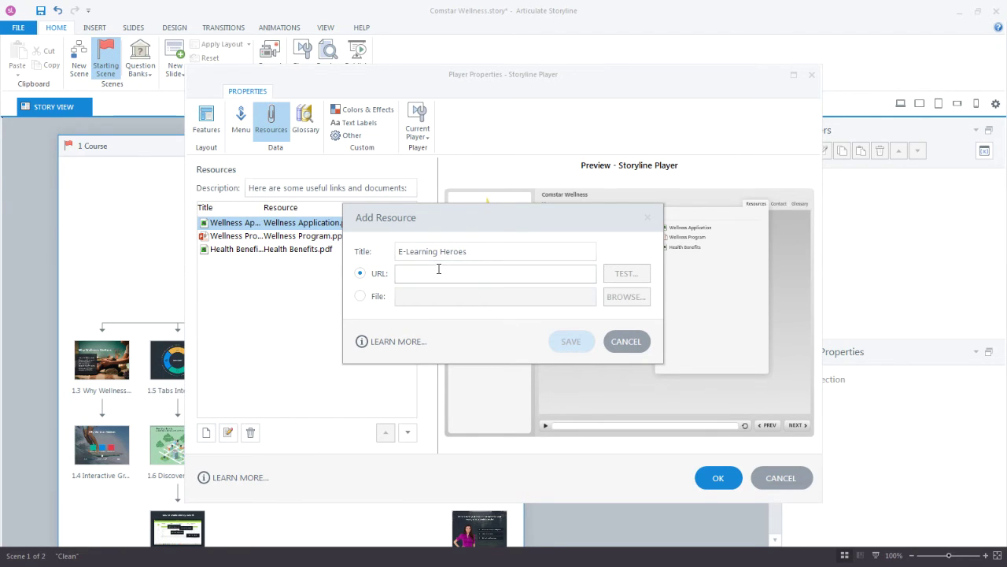
text(http://elearningheroes.com)
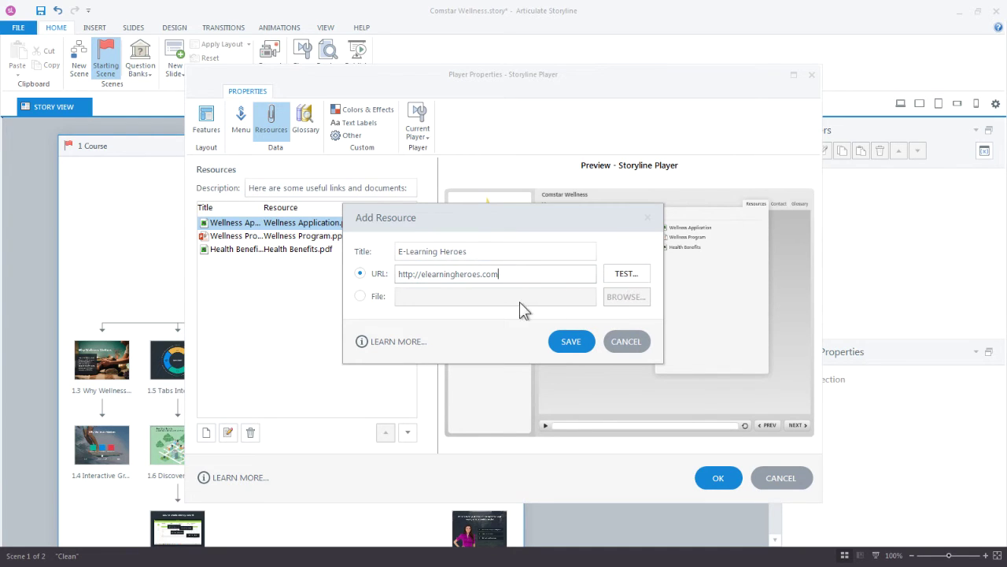
click(570, 340)
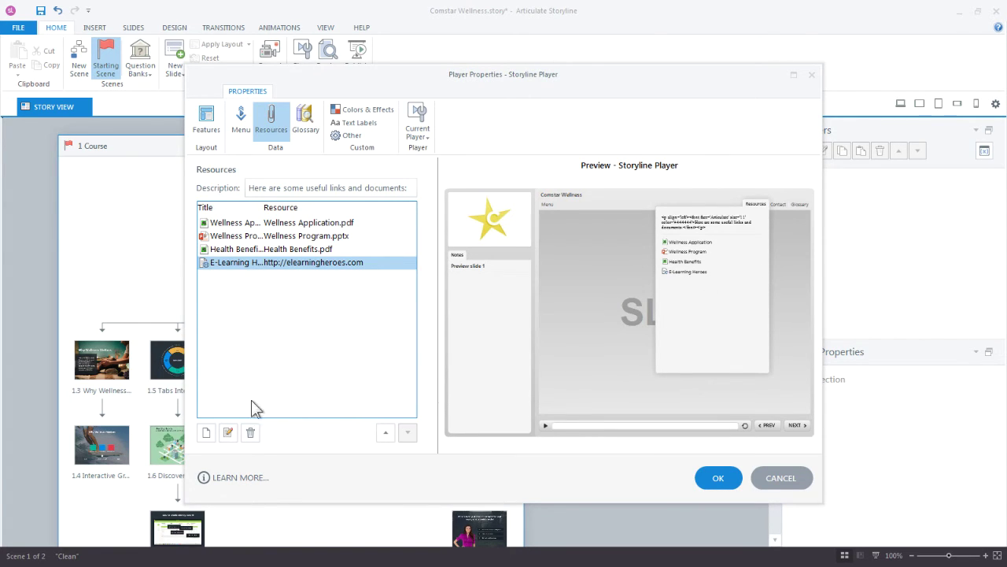
Change the E-Learning Heroes resource's title to "E-Learning Heroes Community".
click(228, 433)
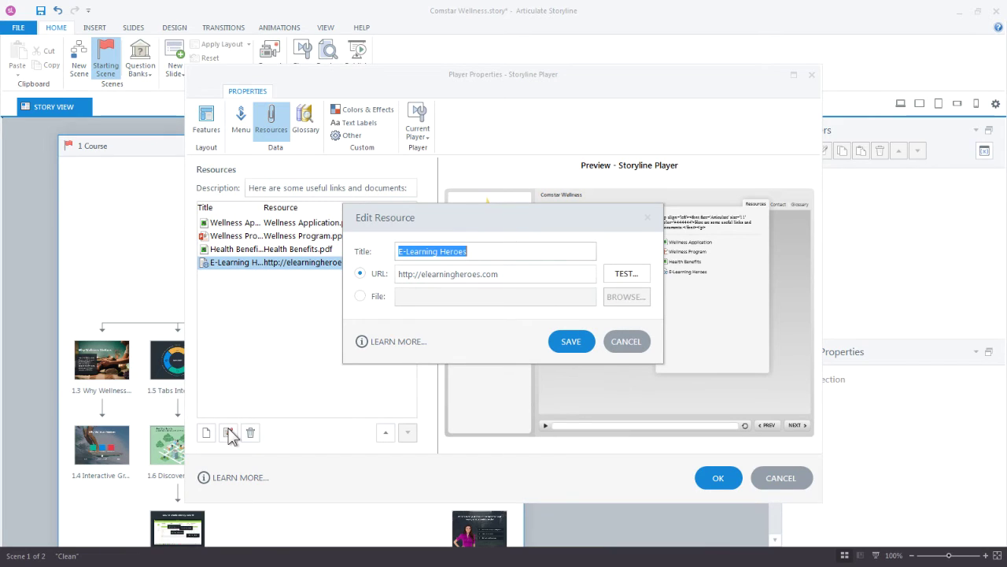
click(508, 248)
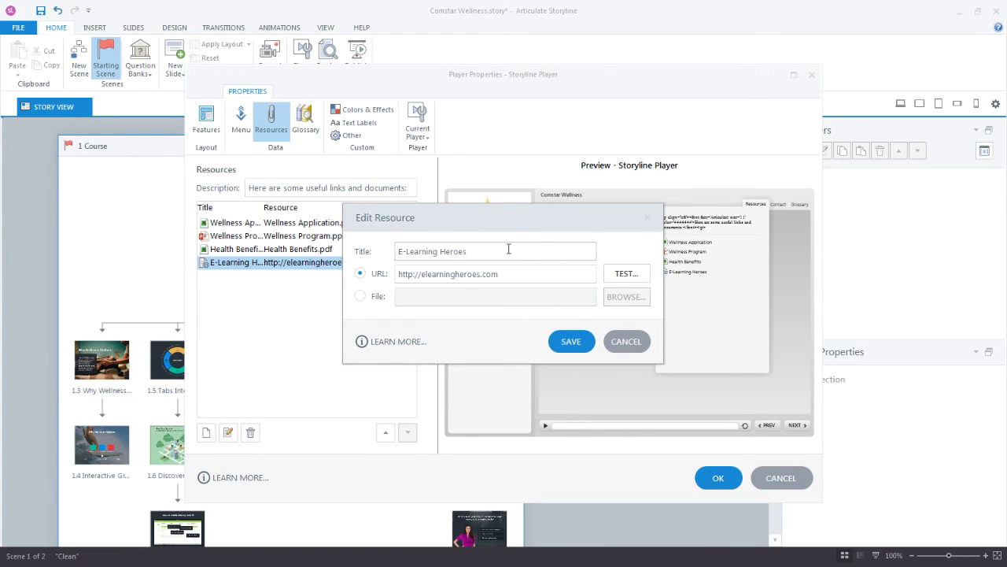
text(Community)
click(579, 342)
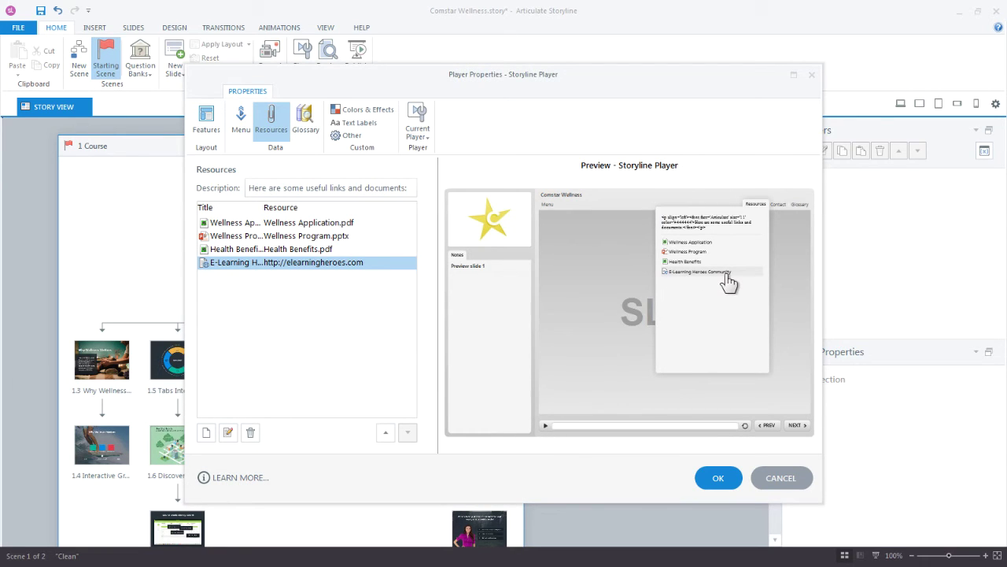
Add the Wellness Program PowerPoint file as a player resource titled "Good Stuff to Know".
click(205, 432)
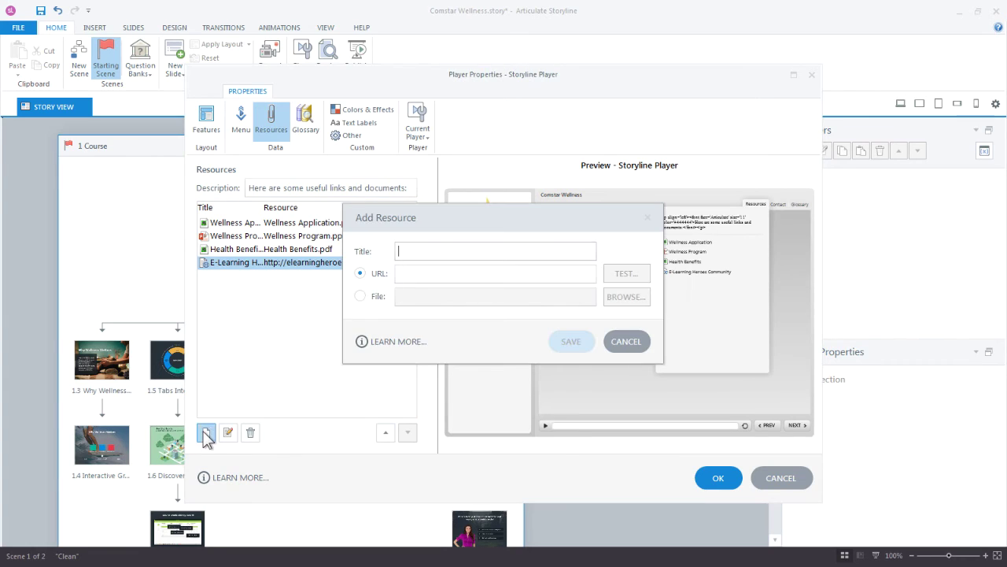
click(360, 296)
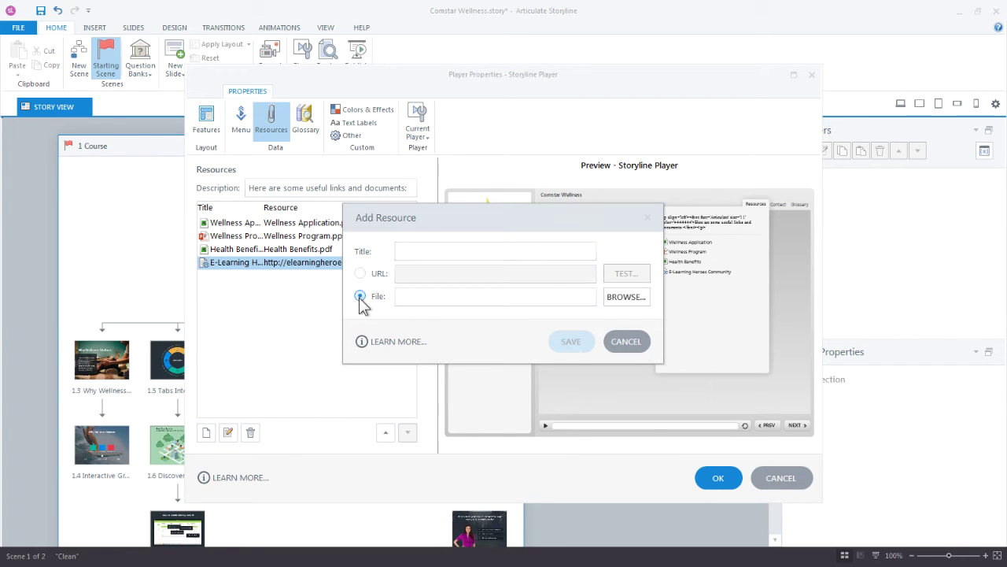
click(625, 297)
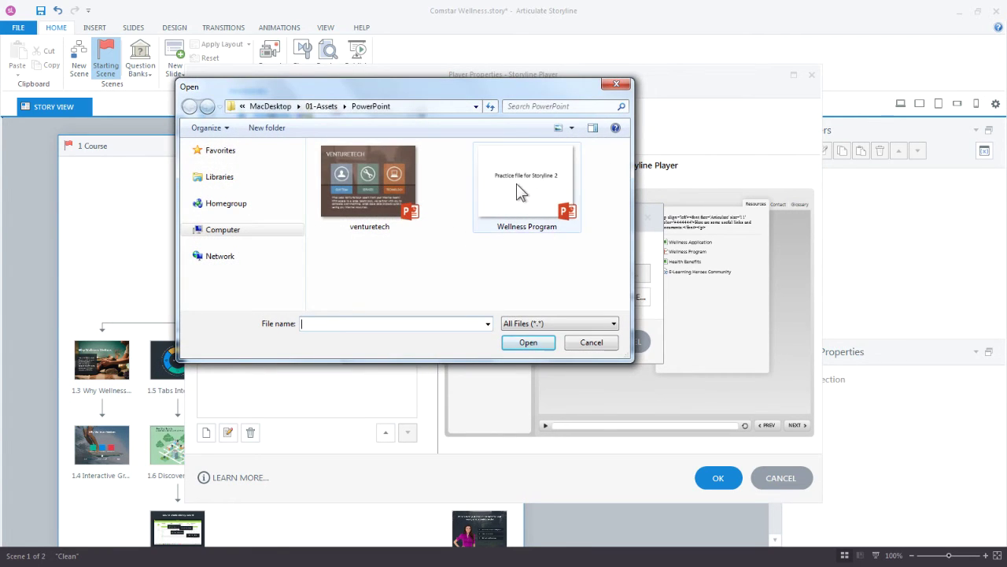
click(516, 183)
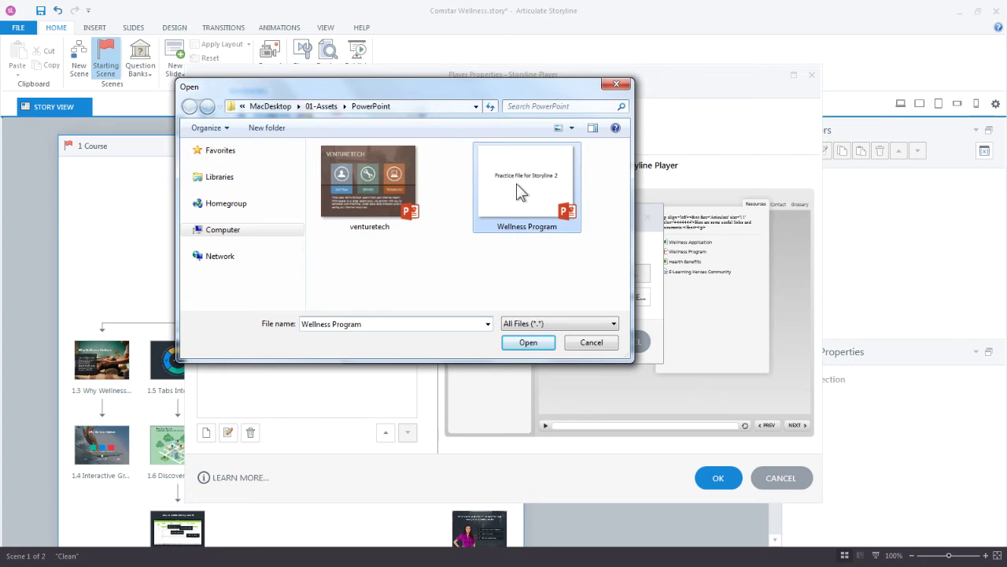
click(539, 342)
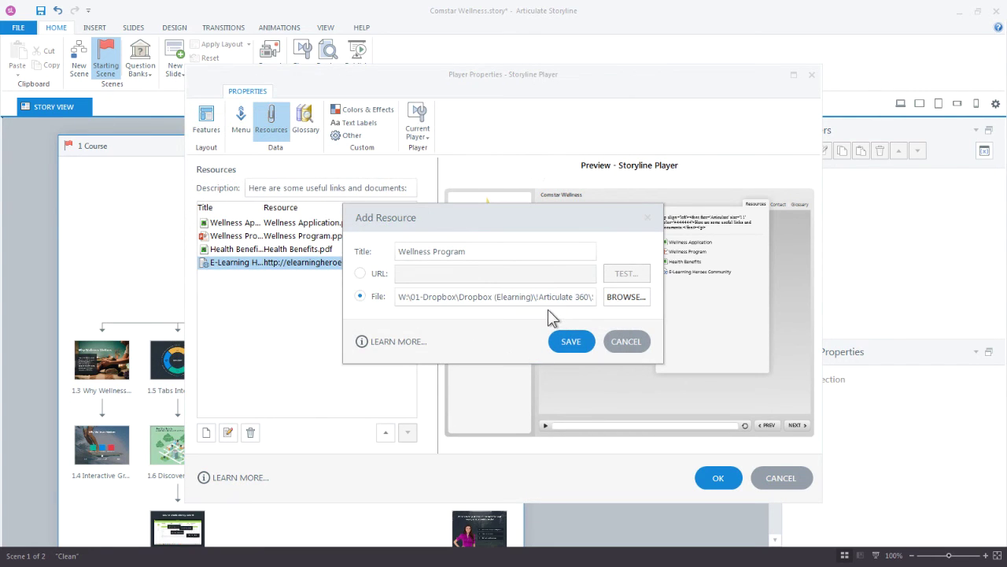
drag(466, 252, 400, 249)
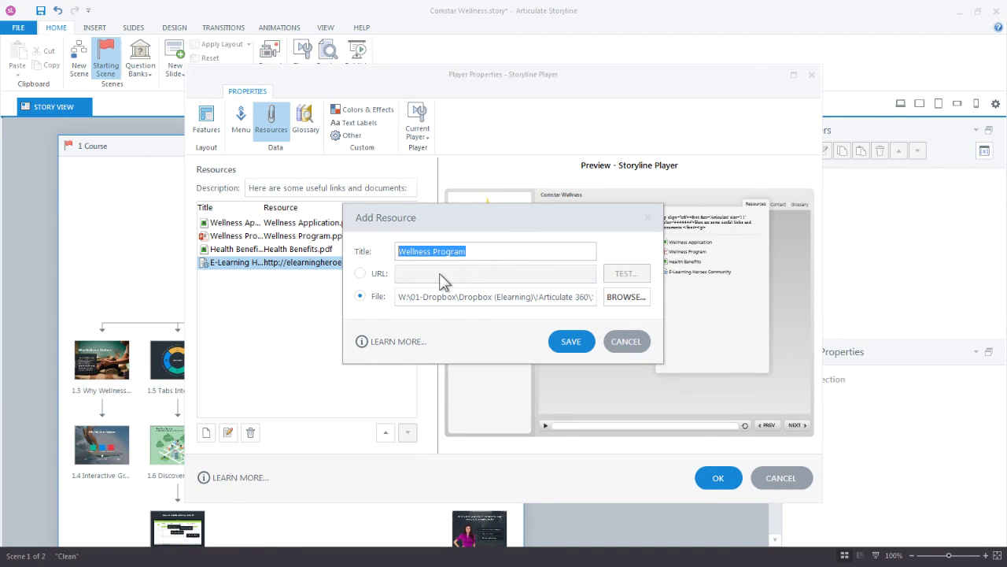
text(Good St)
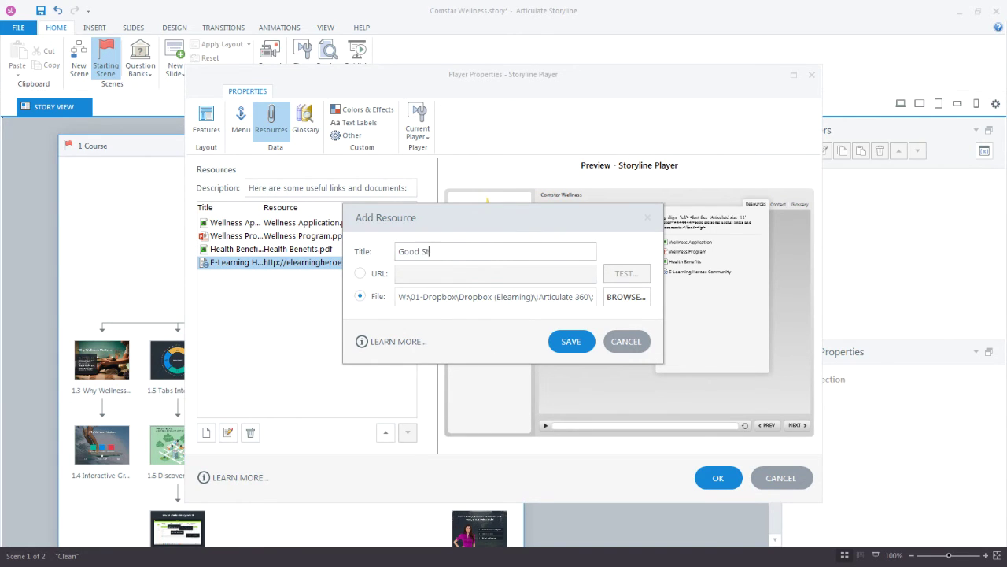
text(uff to Know)
drag(529, 225, 462, 220)
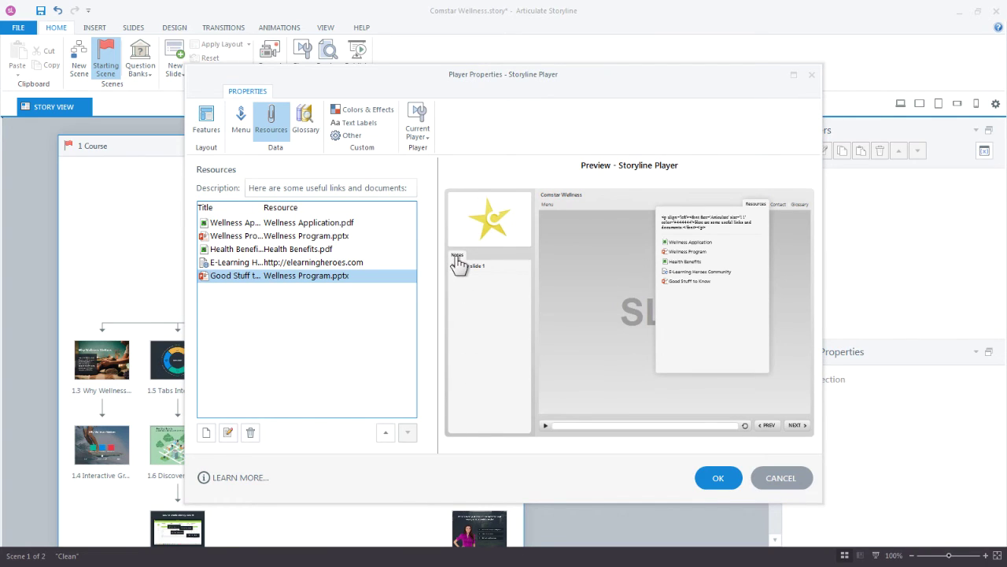
Set the custom text label of the Notes Tab to "Transcript" and update the player preview.
click(366, 124)
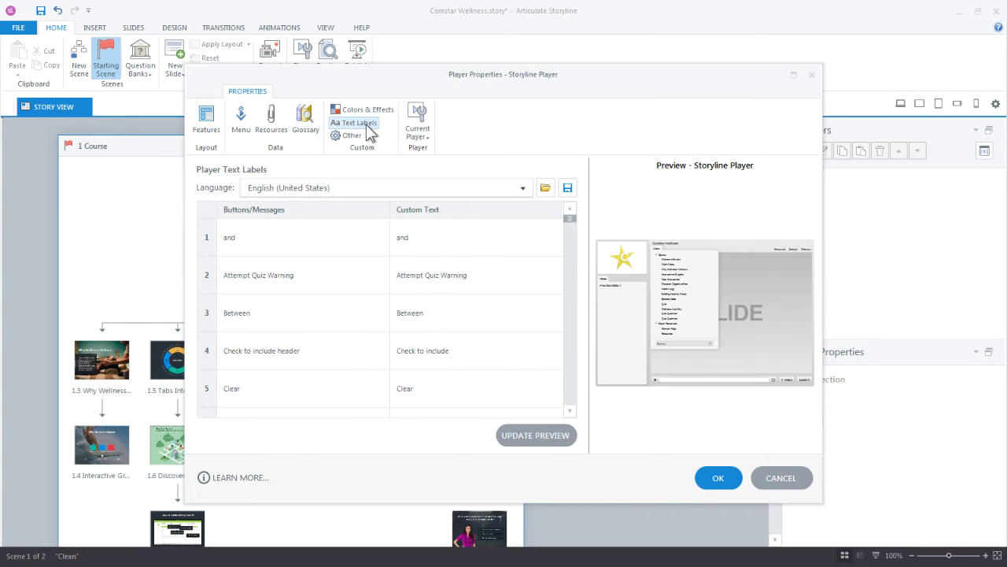
mouse_move(569, 218)
mouse_down()
mouse_move(569, 321)
mouse_move(574, 209)
mouse_up()
drag(569, 218, 580, 285)
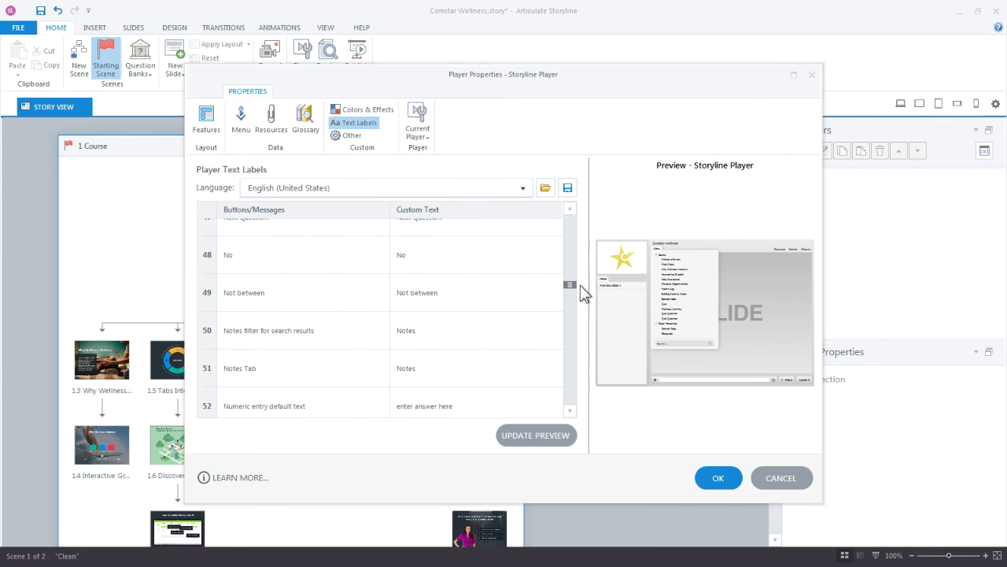
click(257, 370)
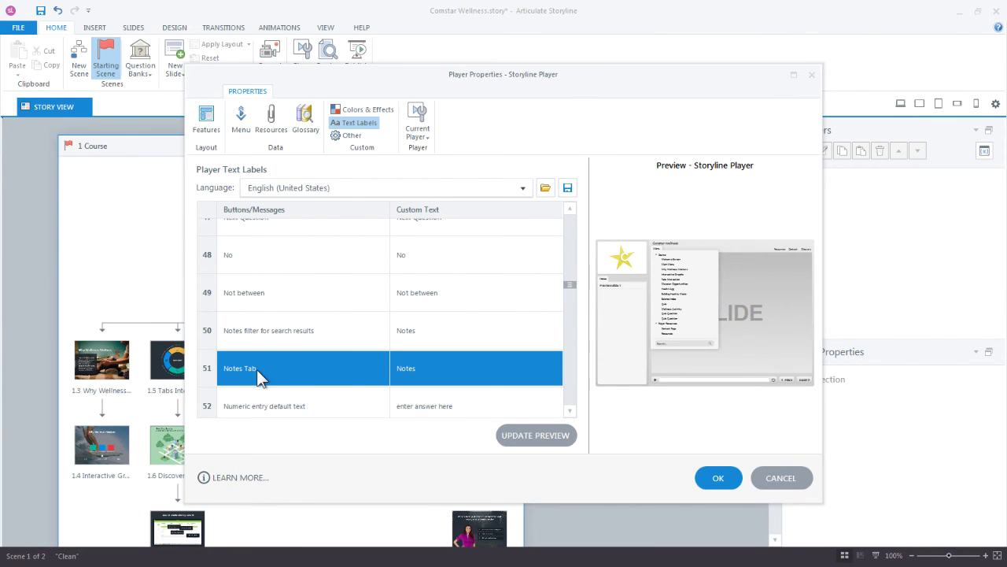
click(411, 368)
double_click(407, 368)
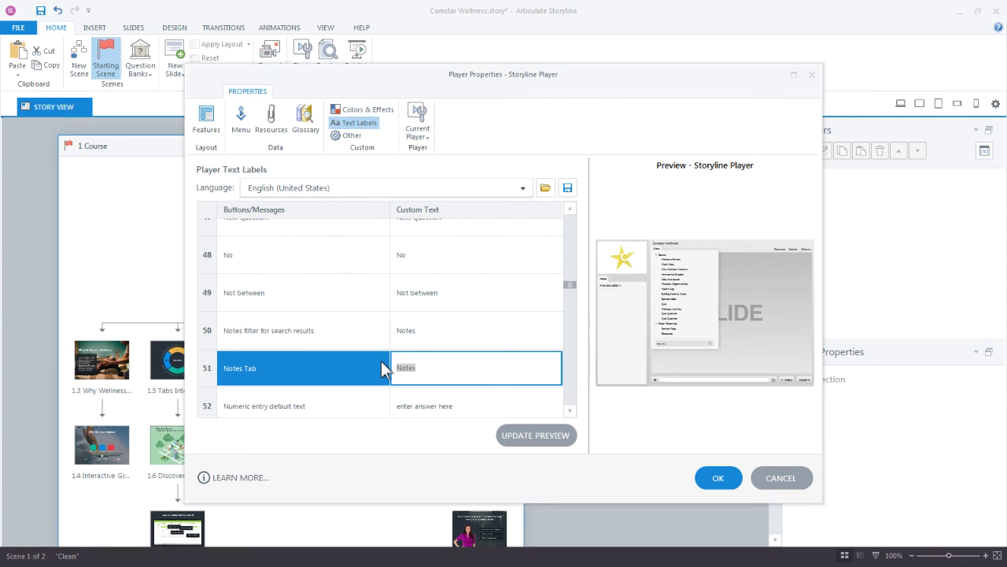
text(Transcript)
key(Return)
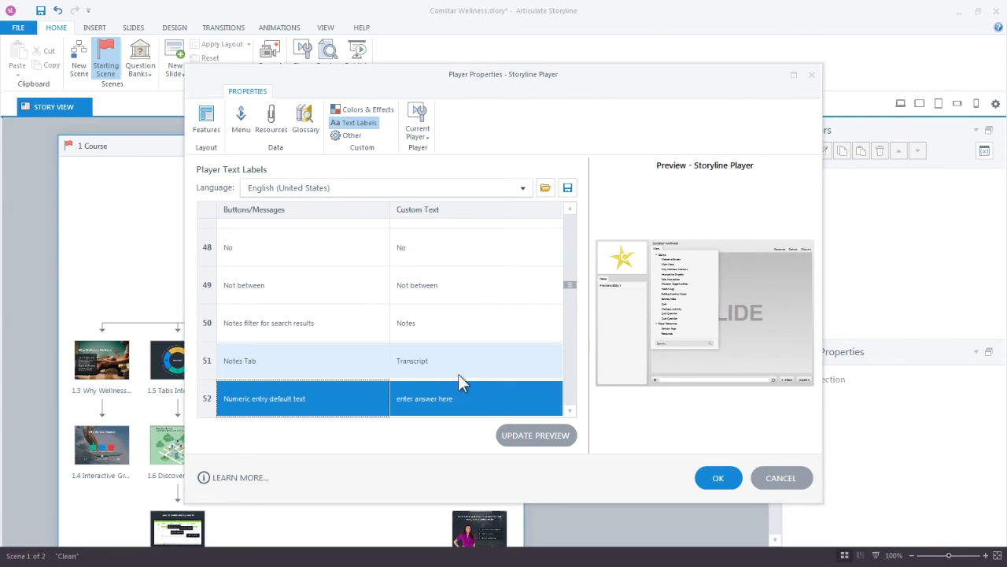
click(521, 428)
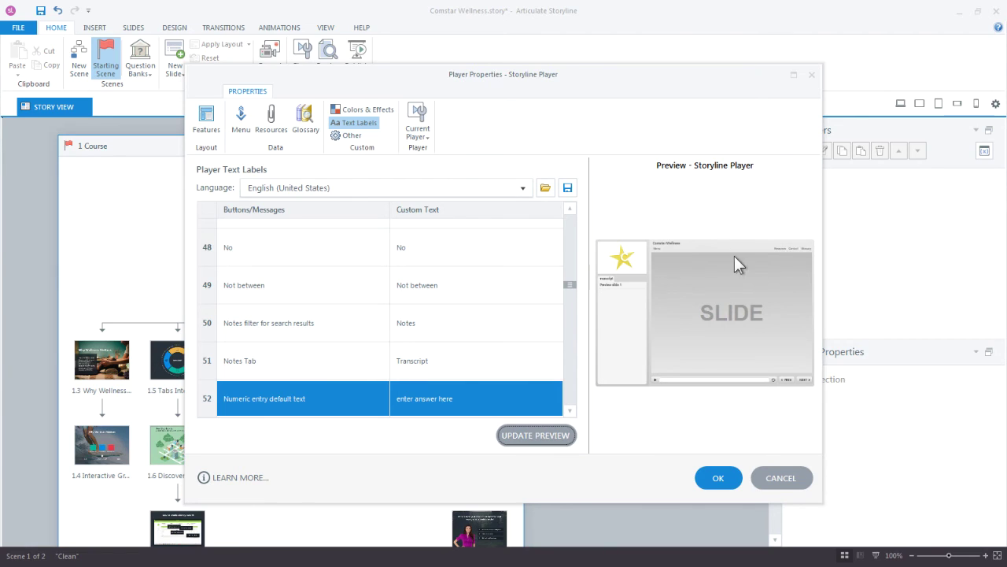
Save the custom text labels as an XML file named with the author's first name plus "Labels", and check the language list.
click(567, 189)
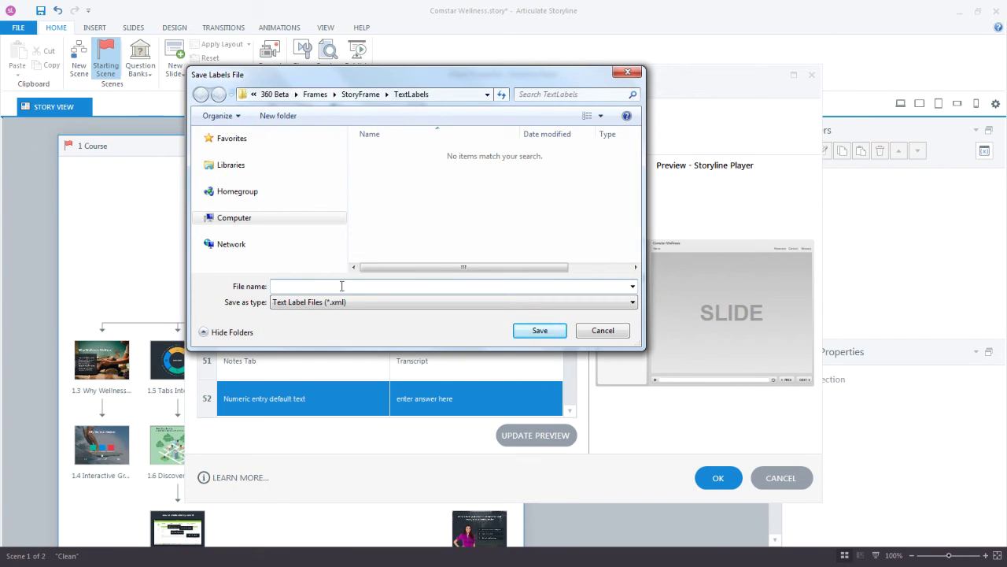
text(DavidLabels)
click(551, 331)
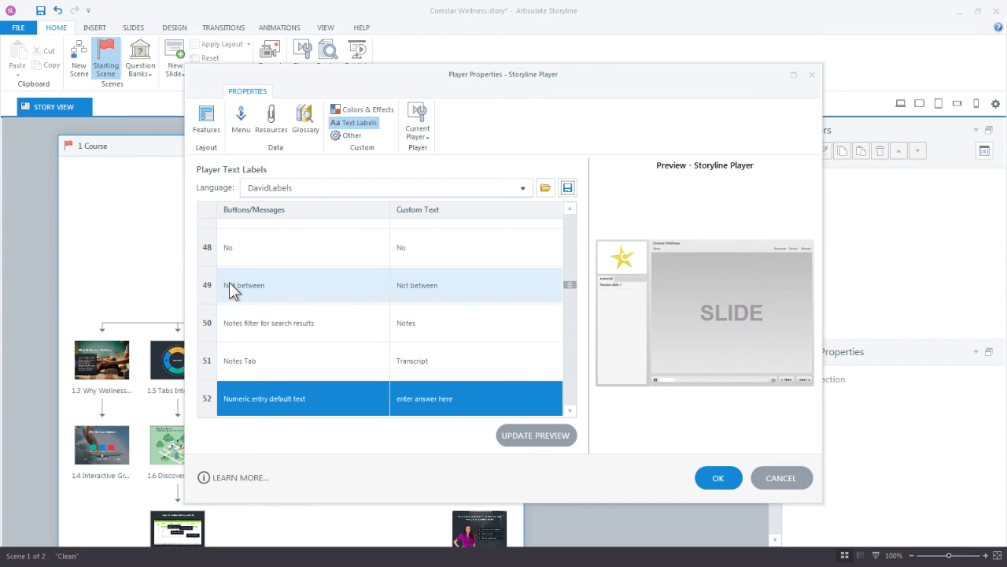
click(524, 189)
click(527, 186)
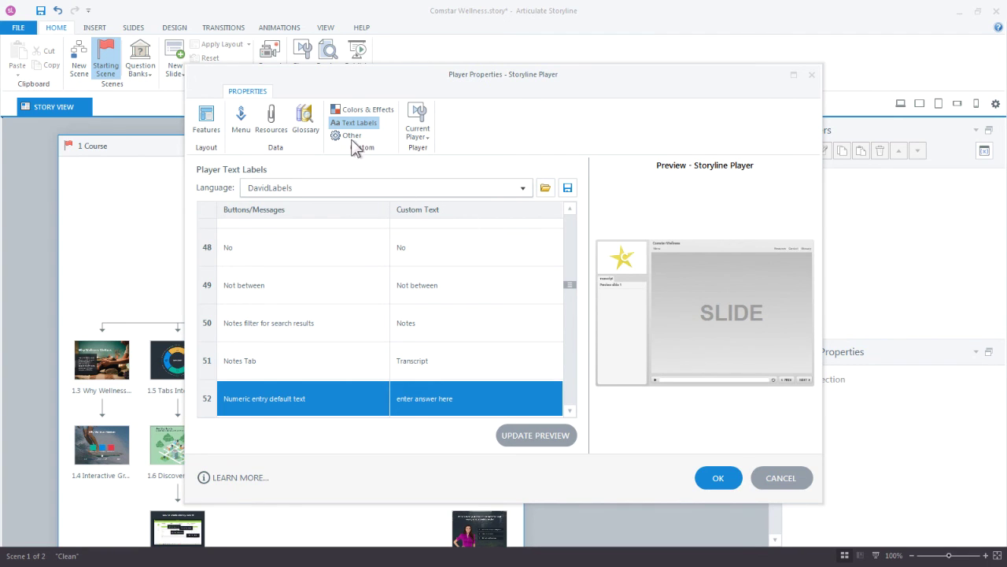
Try the Orange, Light Blue and Dark Blue color schemes on the player, and apply the Slate scheme.
click(357, 105)
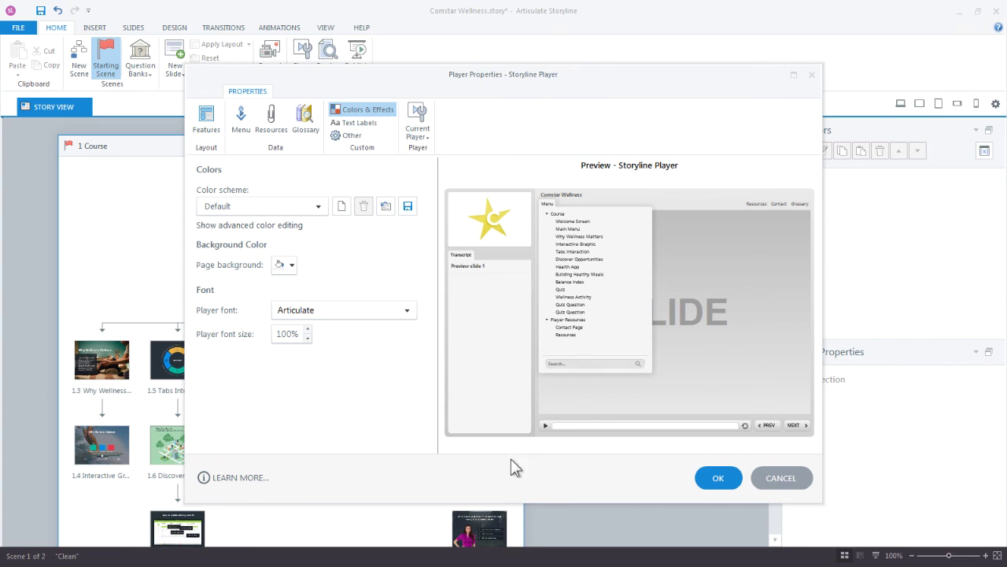
click(317, 205)
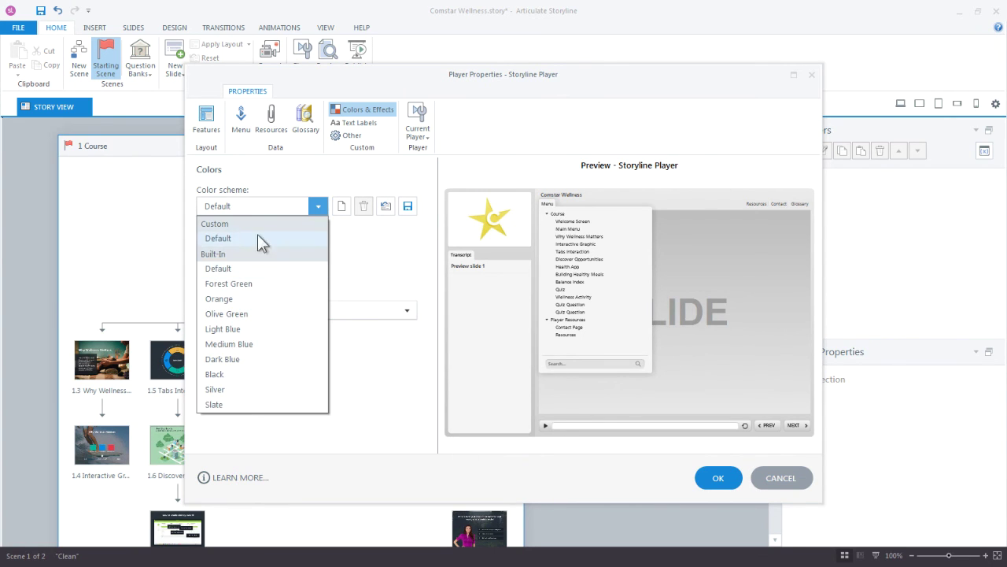
click(252, 298)
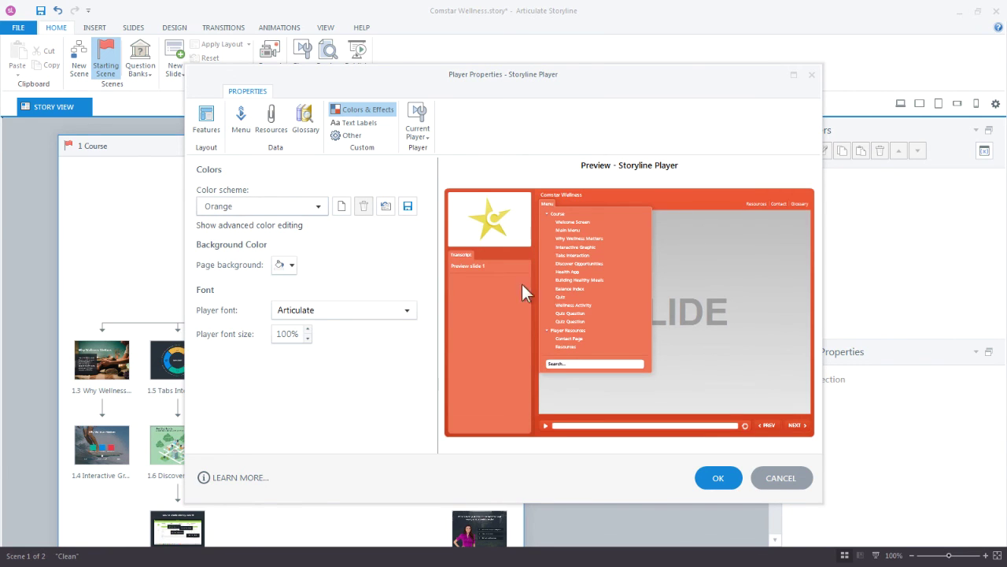
click(316, 206)
click(273, 330)
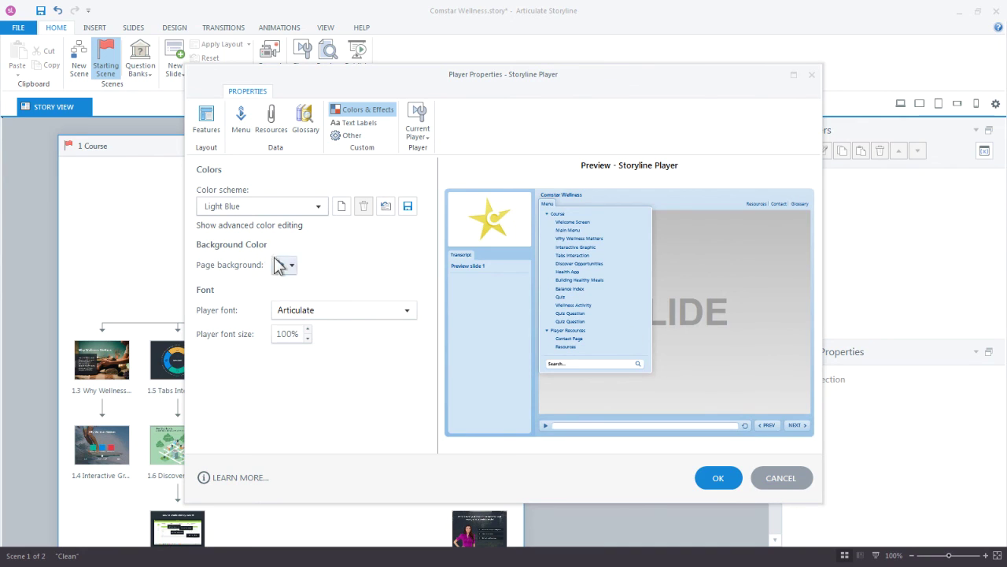
click(314, 209)
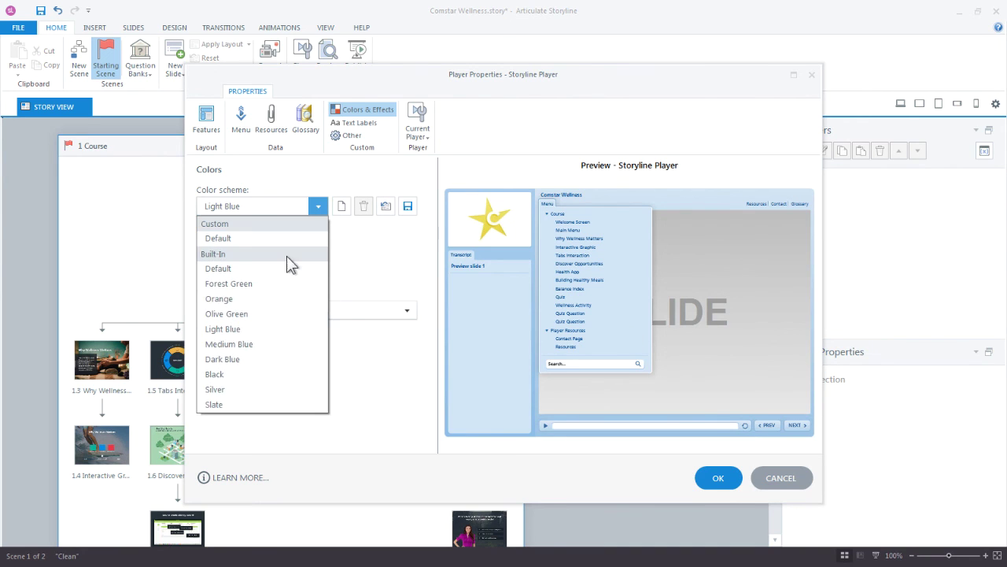
click(249, 360)
click(319, 206)
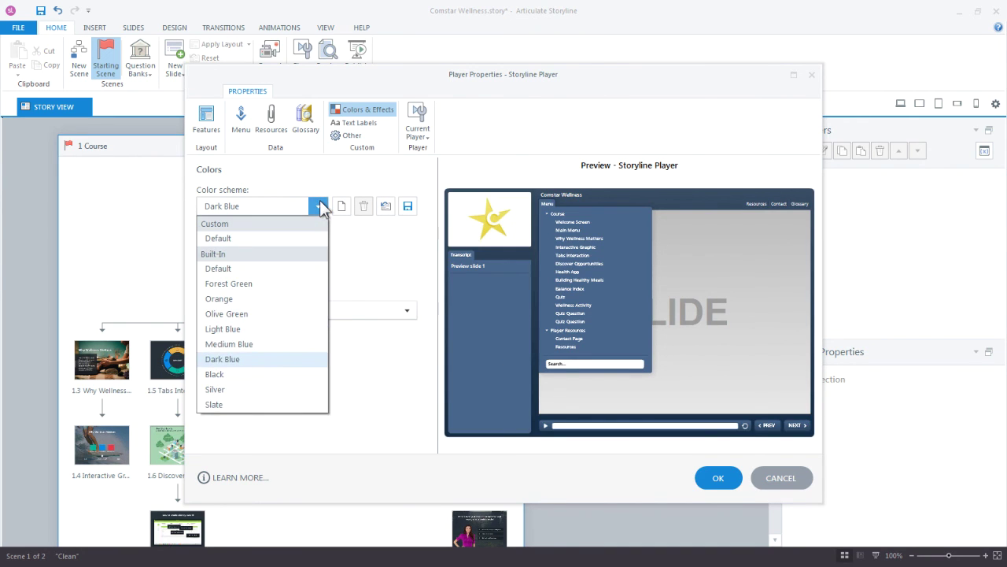
click(229, 402)
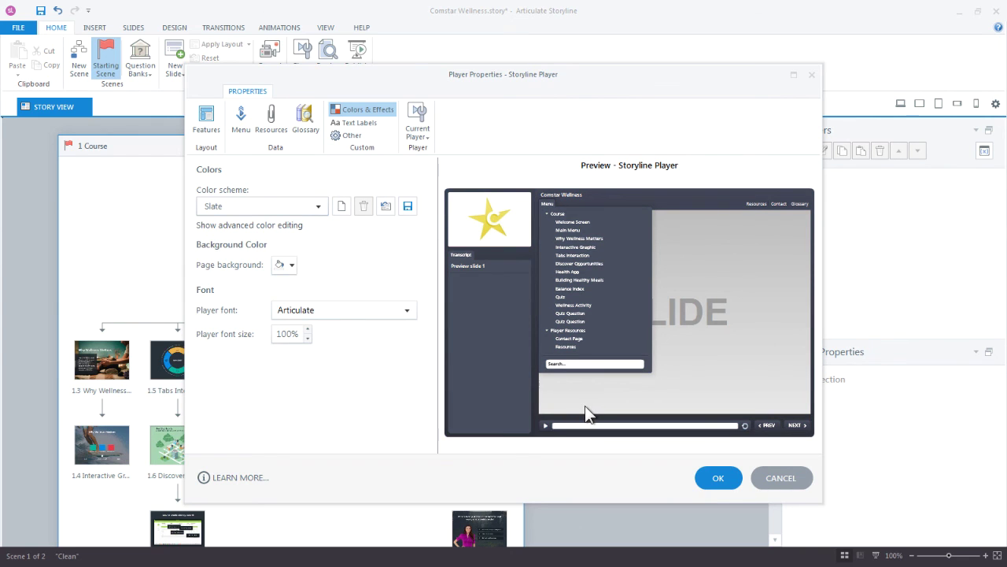
Show advanced color editing and examine the editable color items under Base, Menu, Glossary and Button.
click(210, 226)
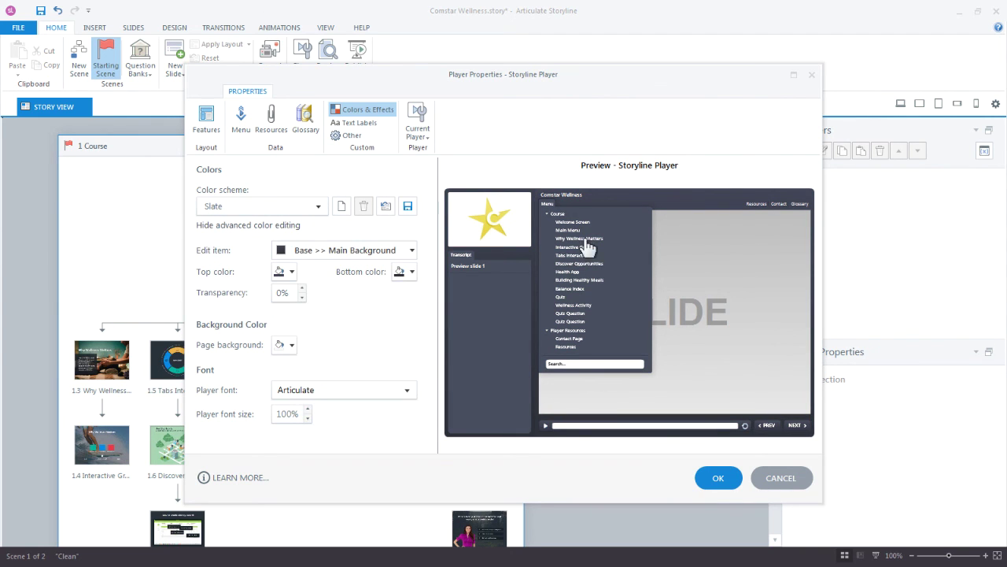
click(250, 228)
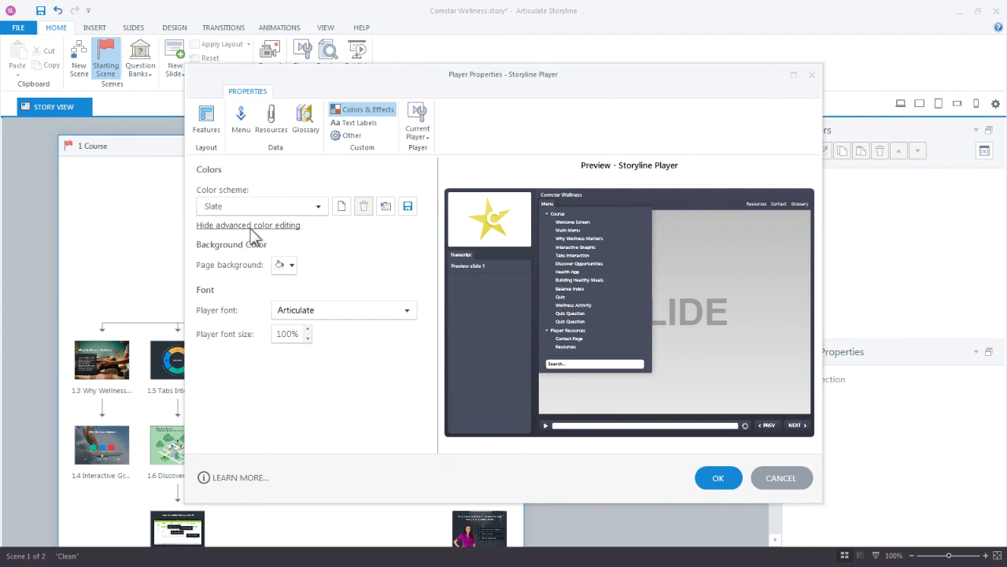
click(228, 226)
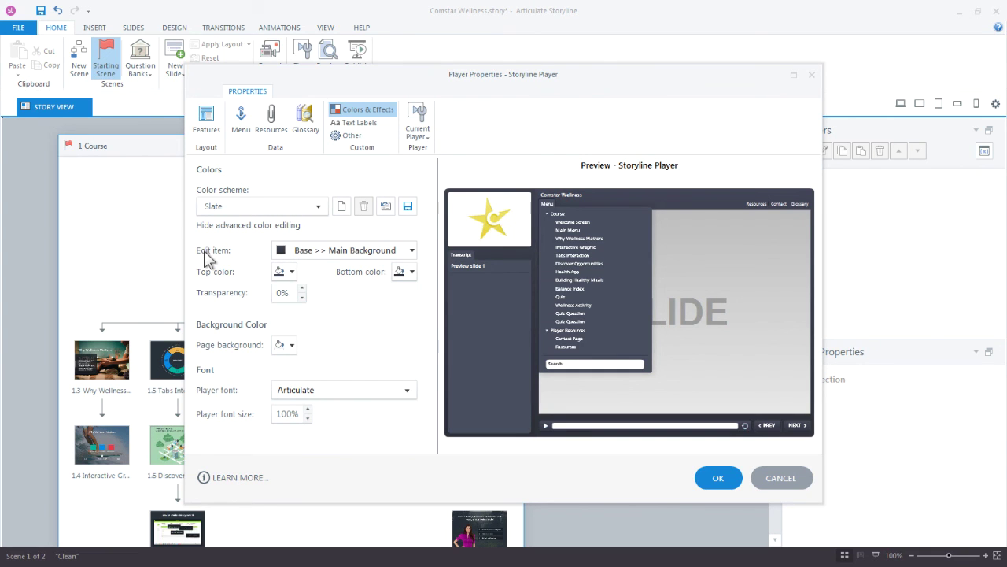
click(315, 254)
mouse_move(309, 268)
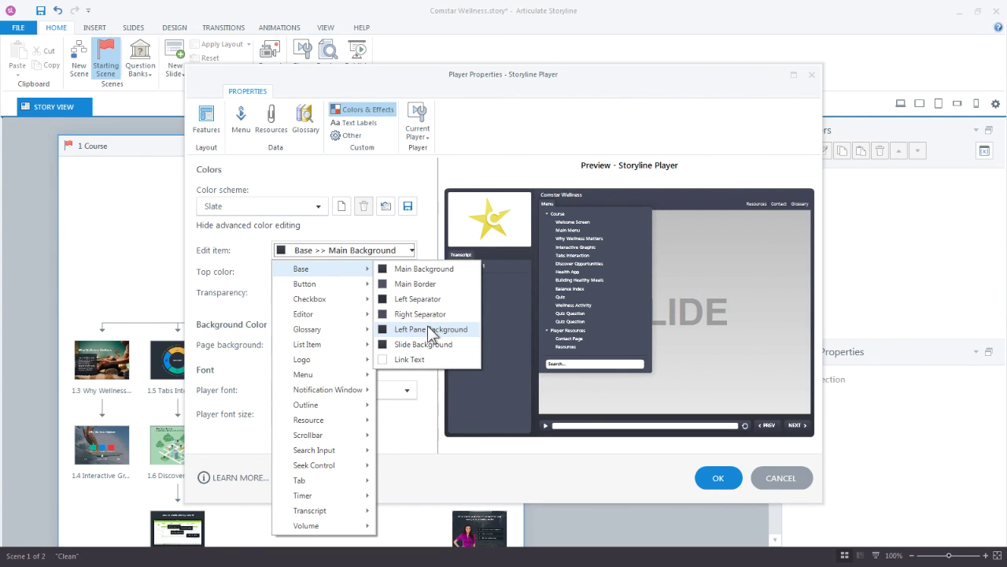
mouse_move(332, 374)
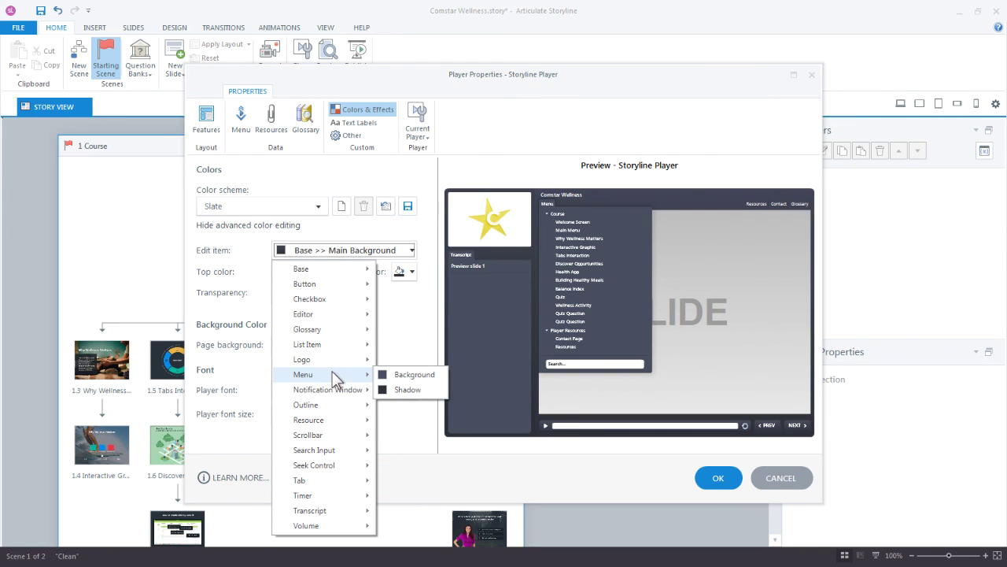
mouse_move(331, 333)
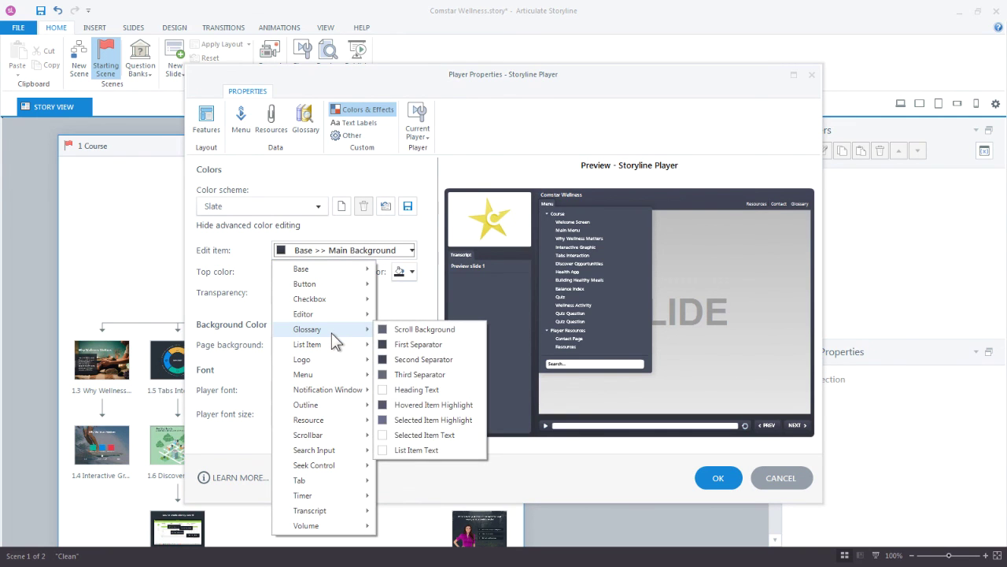
mouse_move(317, 285)
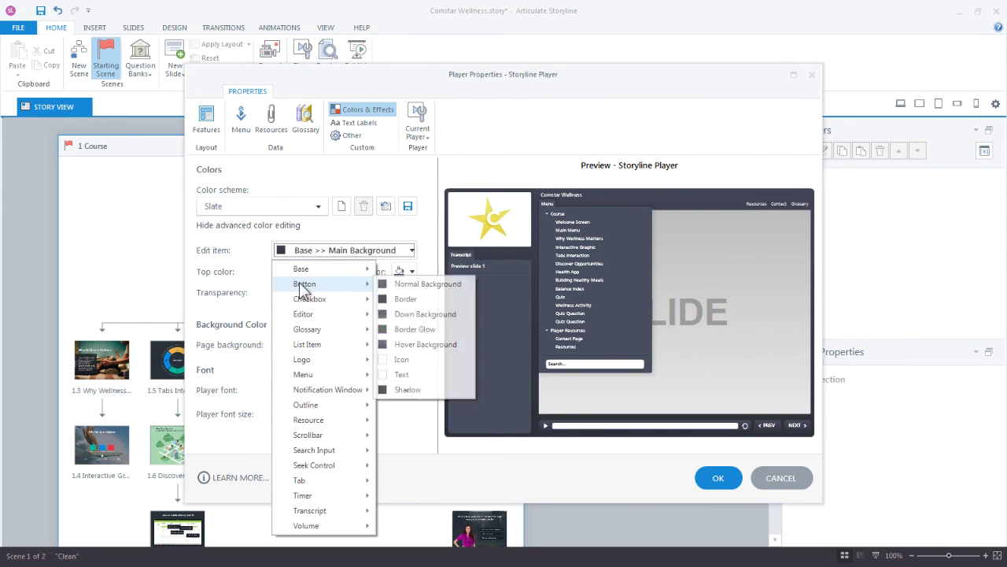
click(390, 235)
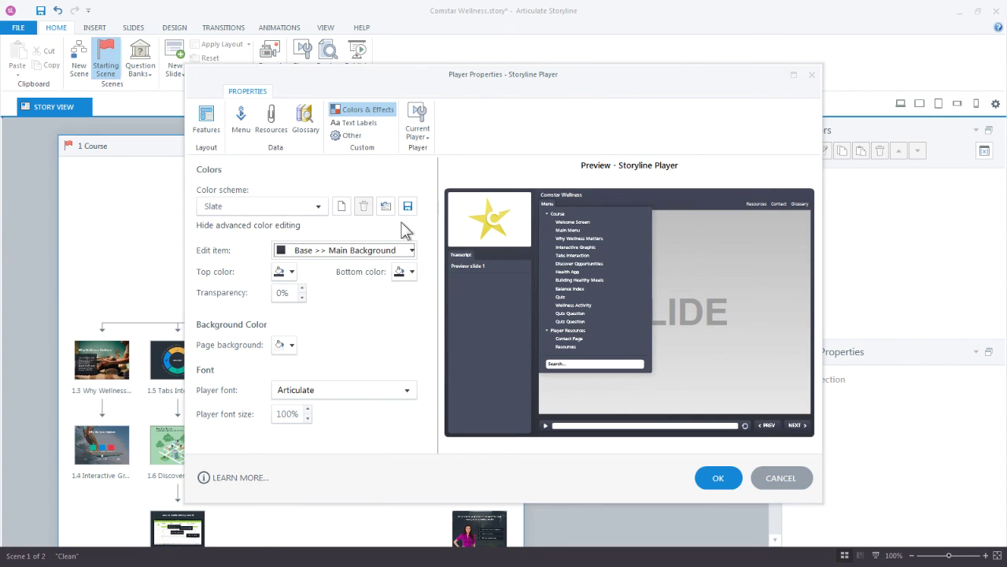
Open the custom NavyBlue player in the player properties.
click(419, 135)
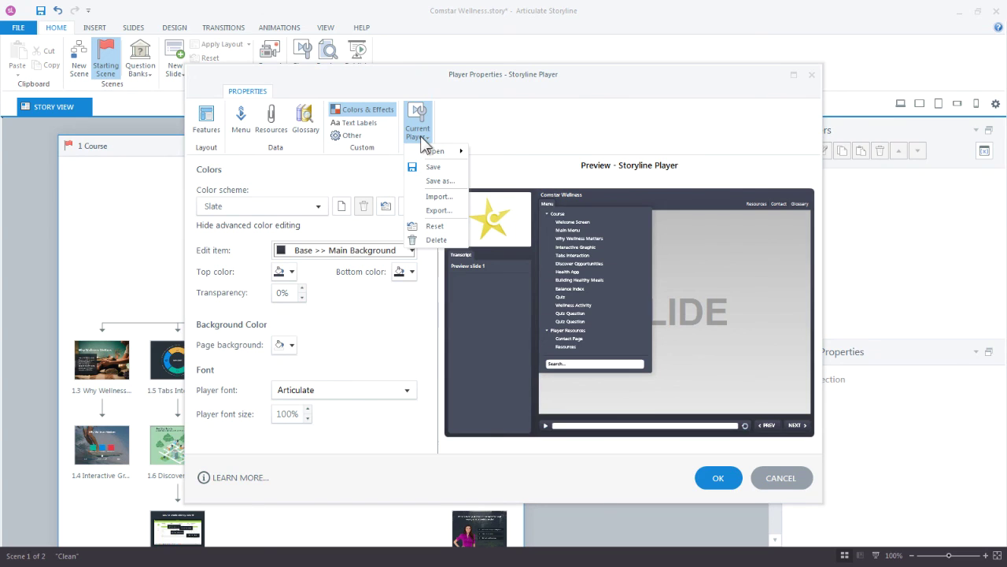
mouse_move(441, 151)
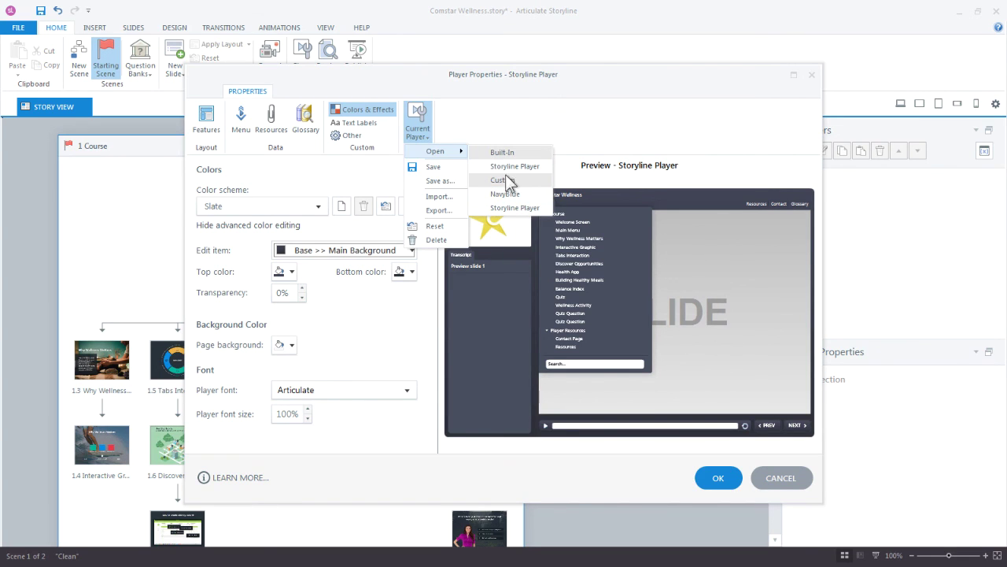
click(511, 198)
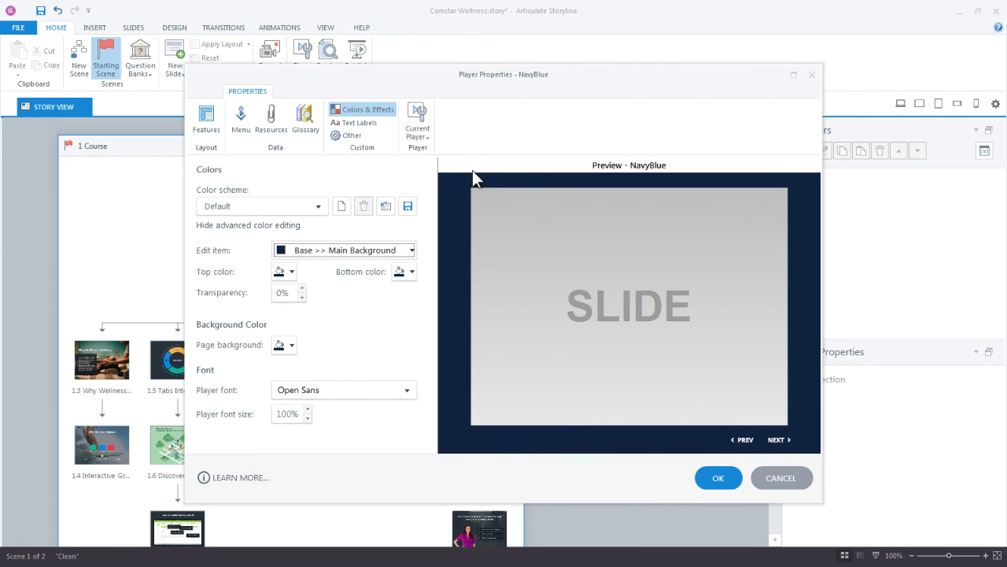
Bring up the built-in and custom players available to open in place of NavyBlue.
click(418, 134)
mouse_move(434, 157)
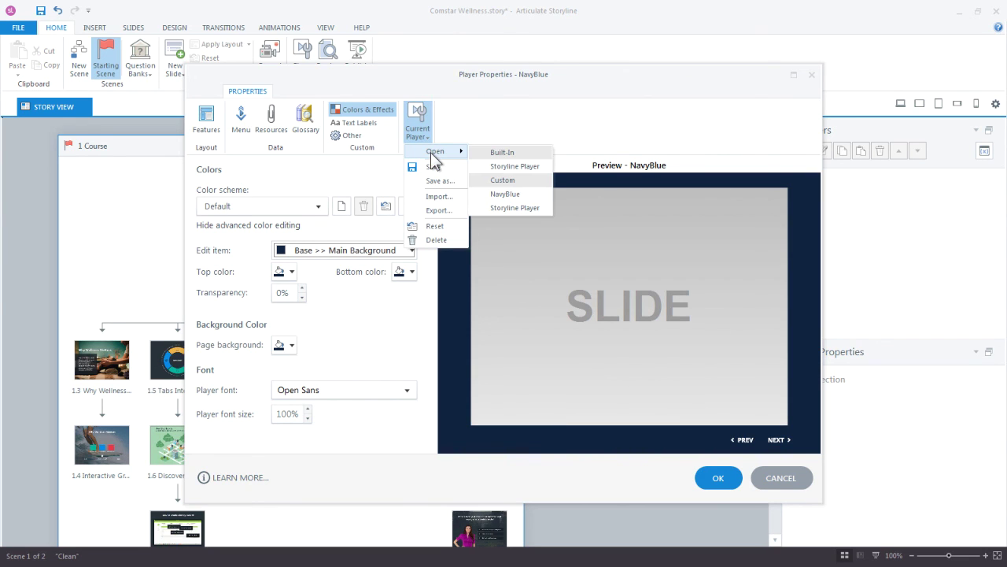